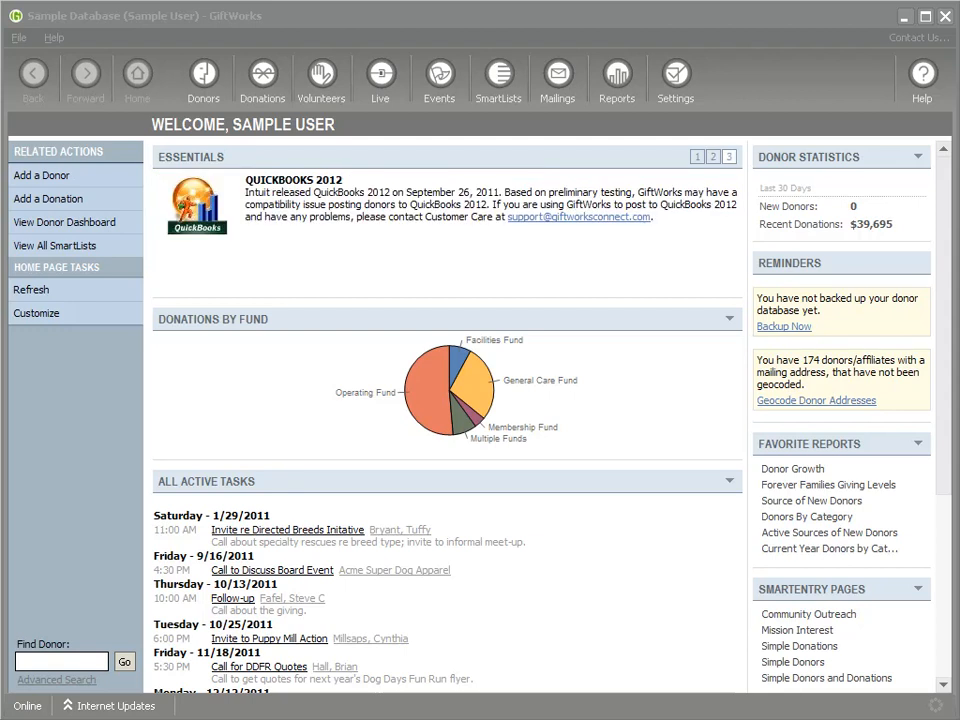
Step: Open the File menu on the Sample Database home page
left_click(18, 37)
Step: Sign out and back in, open Change Security Level (Basic Security), then the File menu
left_click(50, 98)
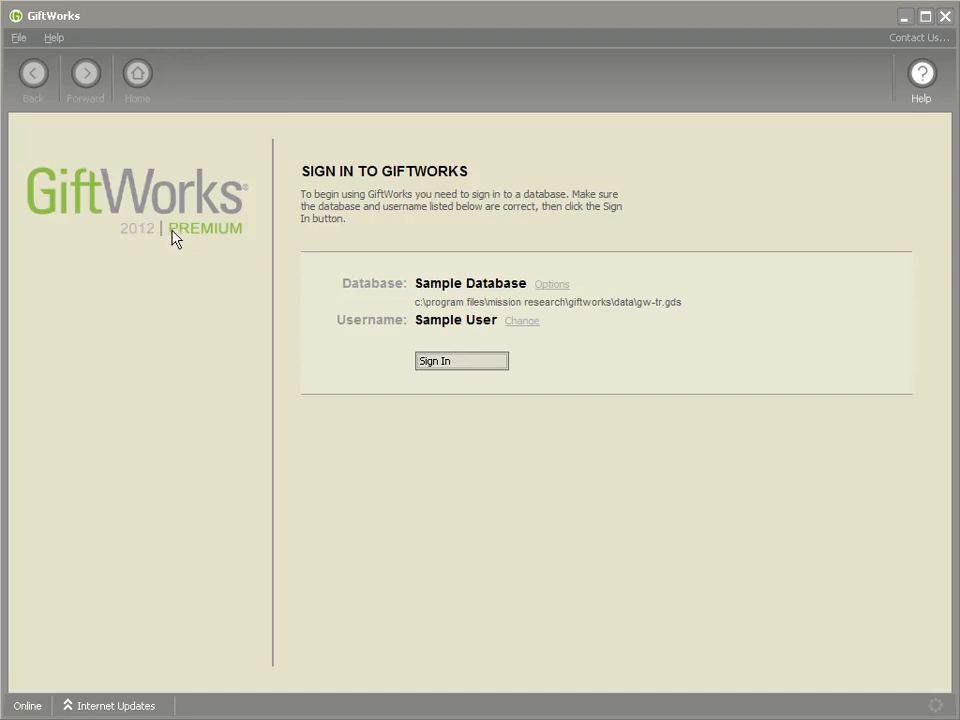
left_click(449, 368)
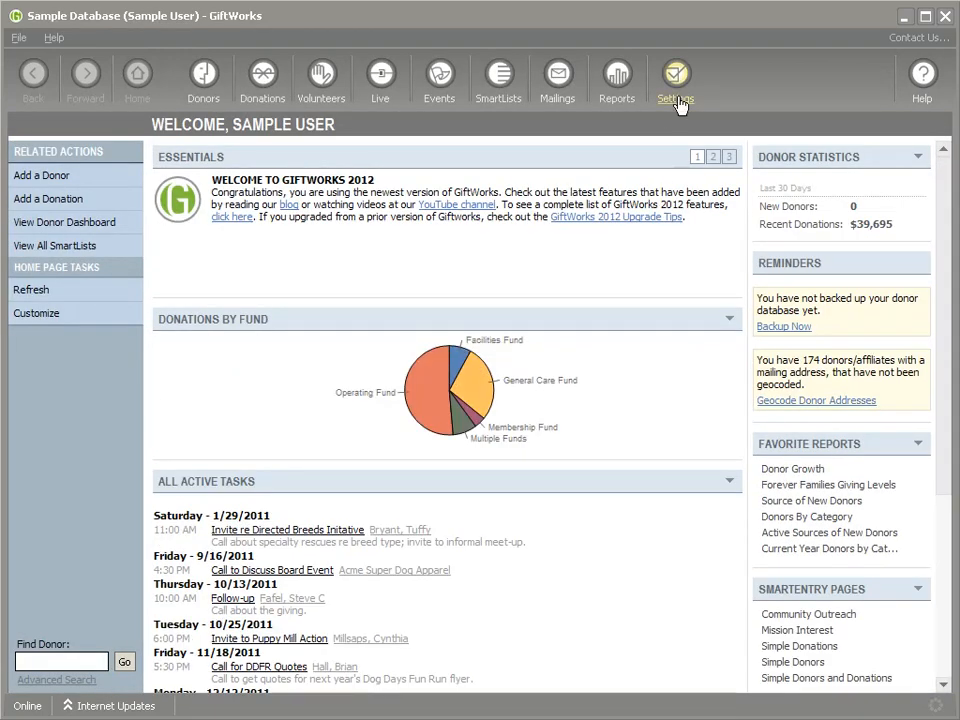
left_click(676, 77)
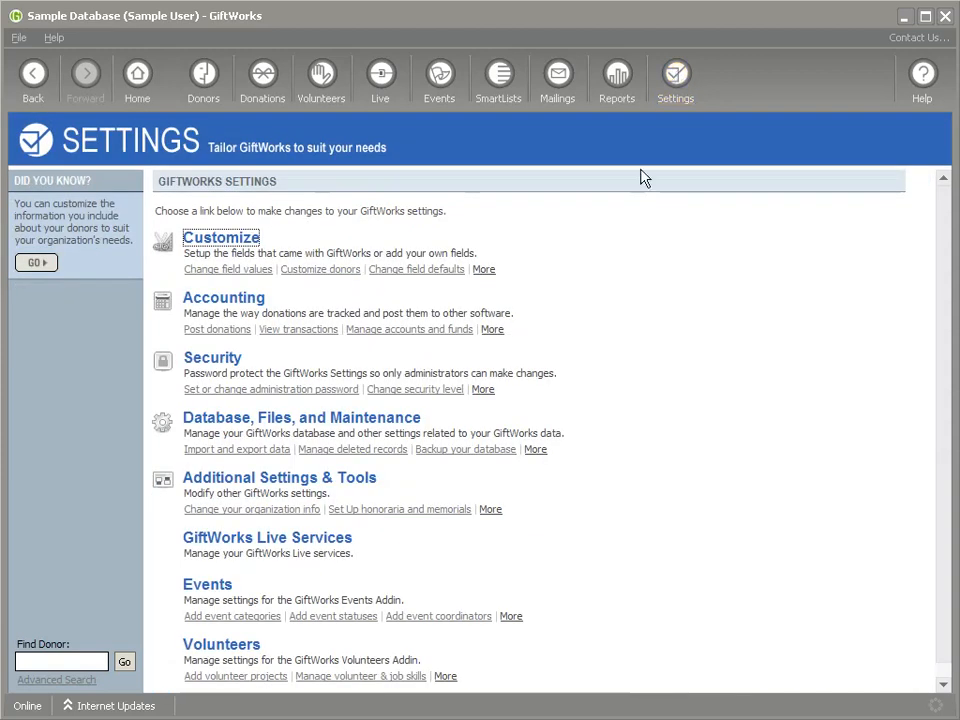
left_click(220, 360)
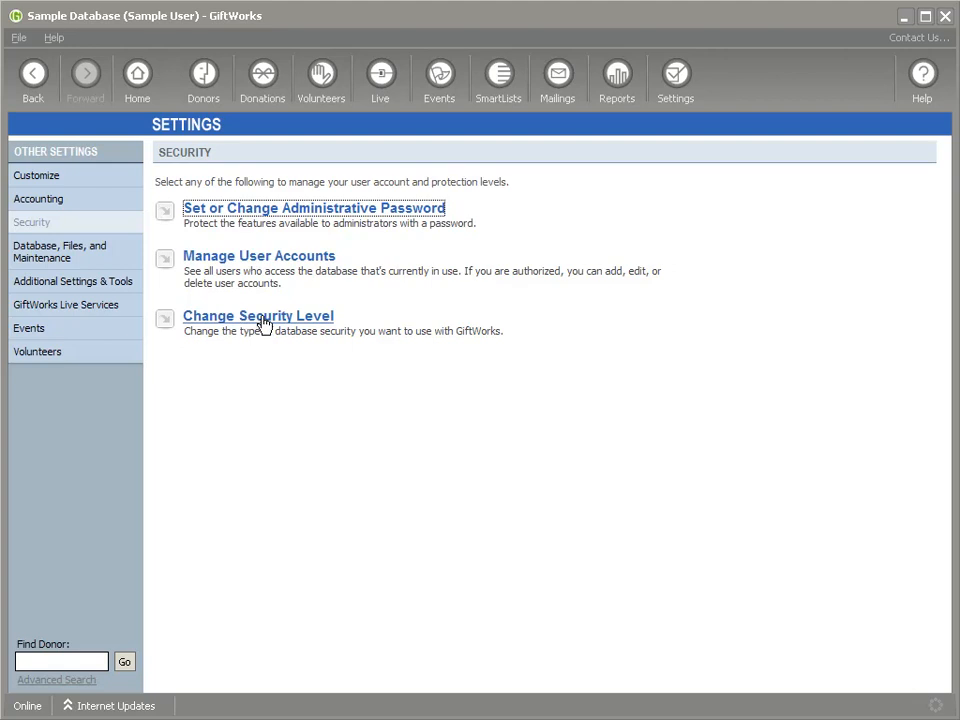
left_click(313, 318)
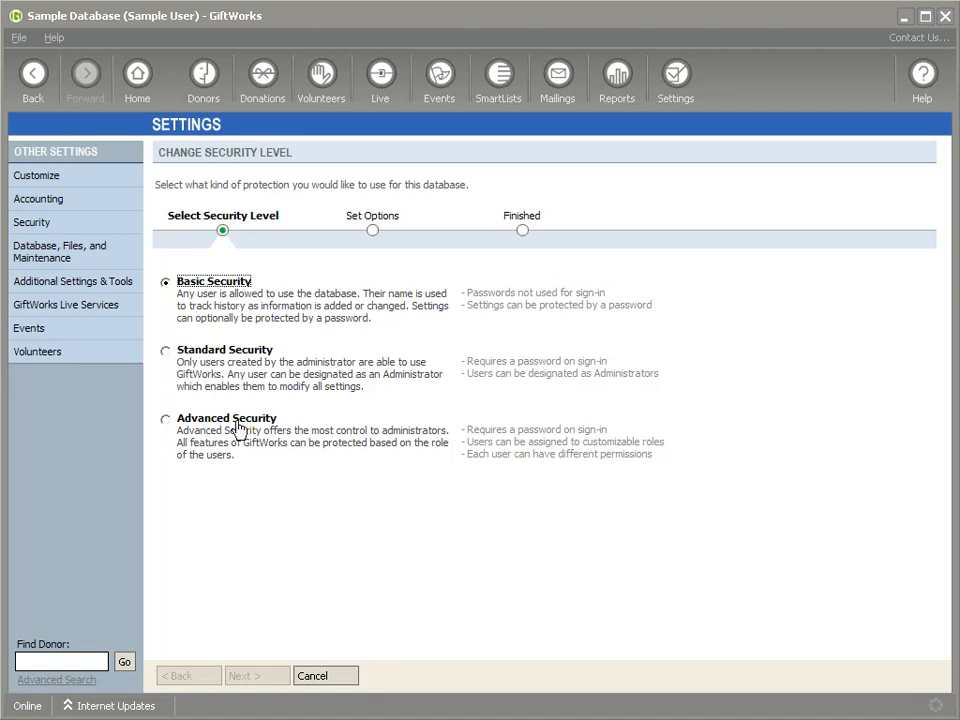
left_click(18, 38)
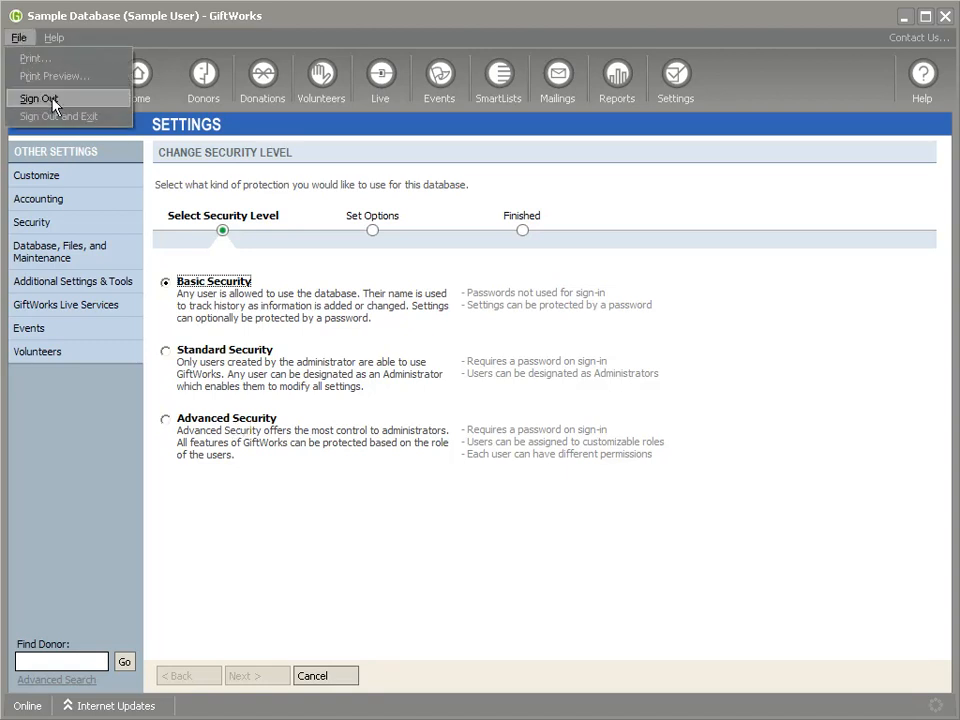
Step: Sign out, sign back in to the Sample Database, and open the Security settings
left_click(58, 100)
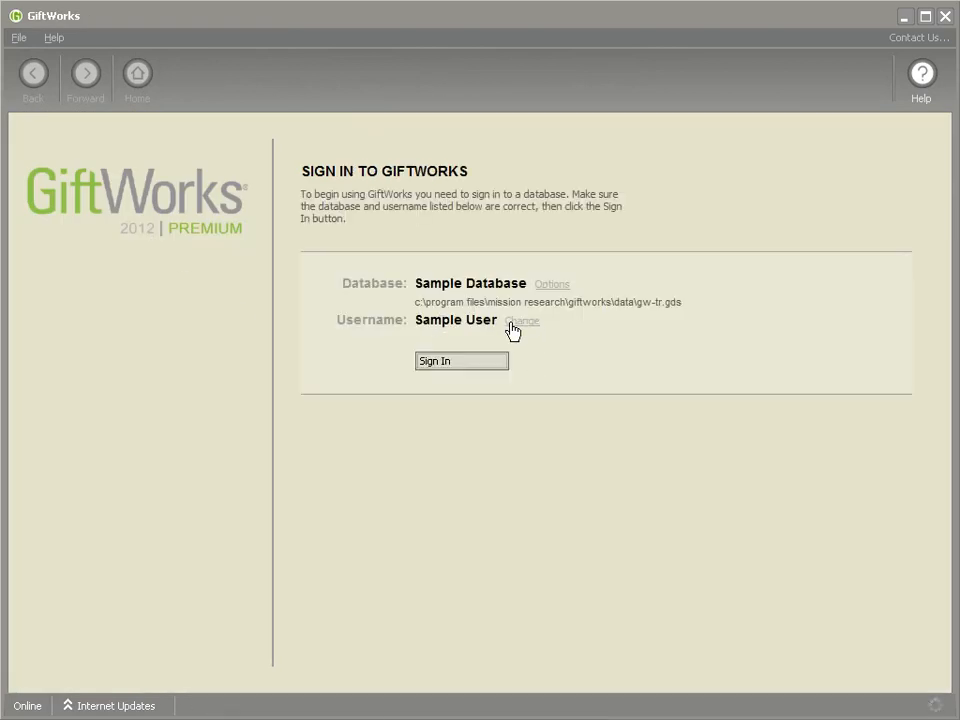
left_click(457, 364)
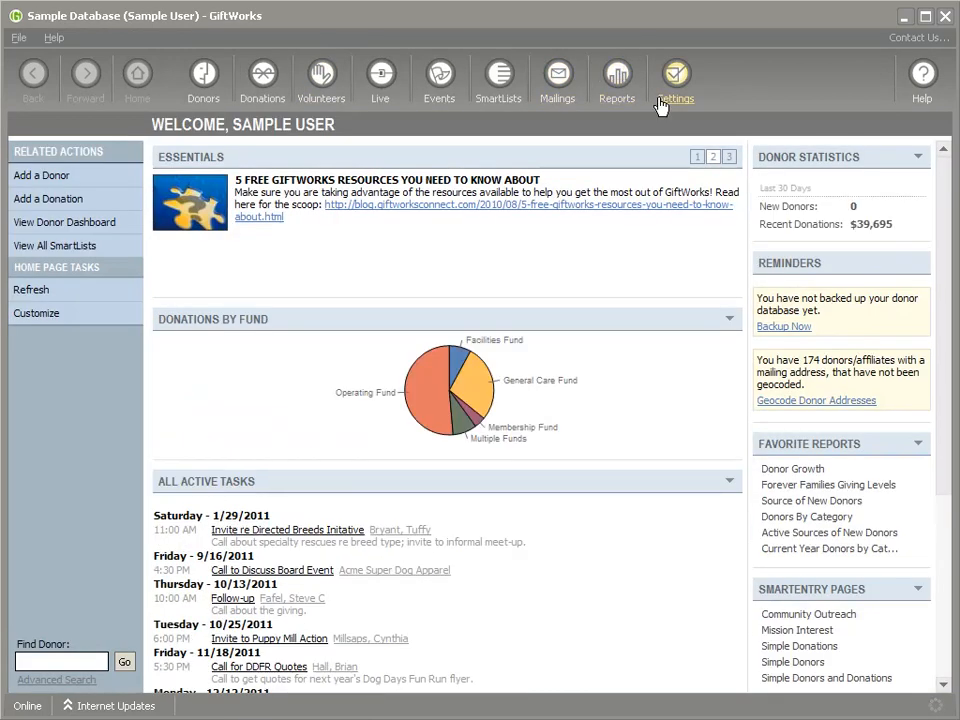
left_click(686, 80)
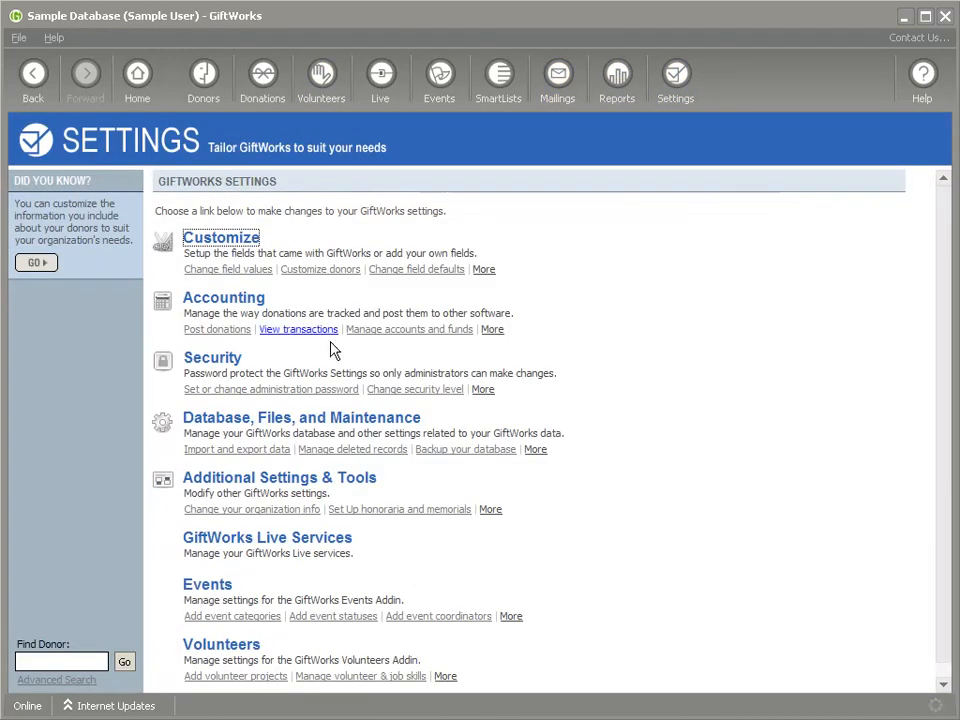
left_click(213, 360)
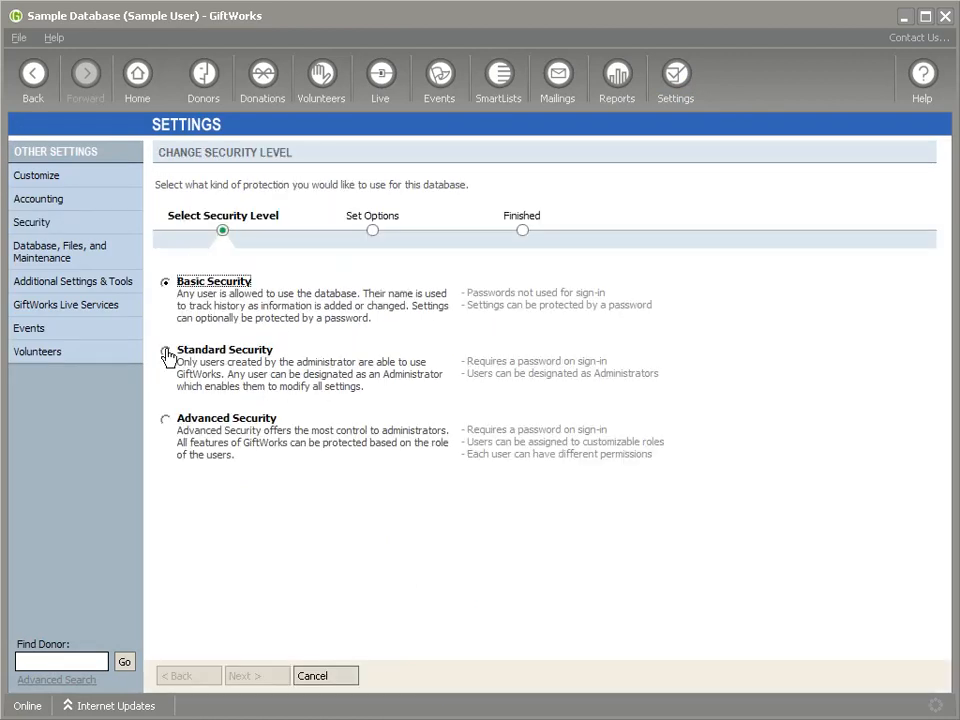
Step: Switch to Standard Security, entering and confirming an administrator password plus a hint
left_click(166, 352)
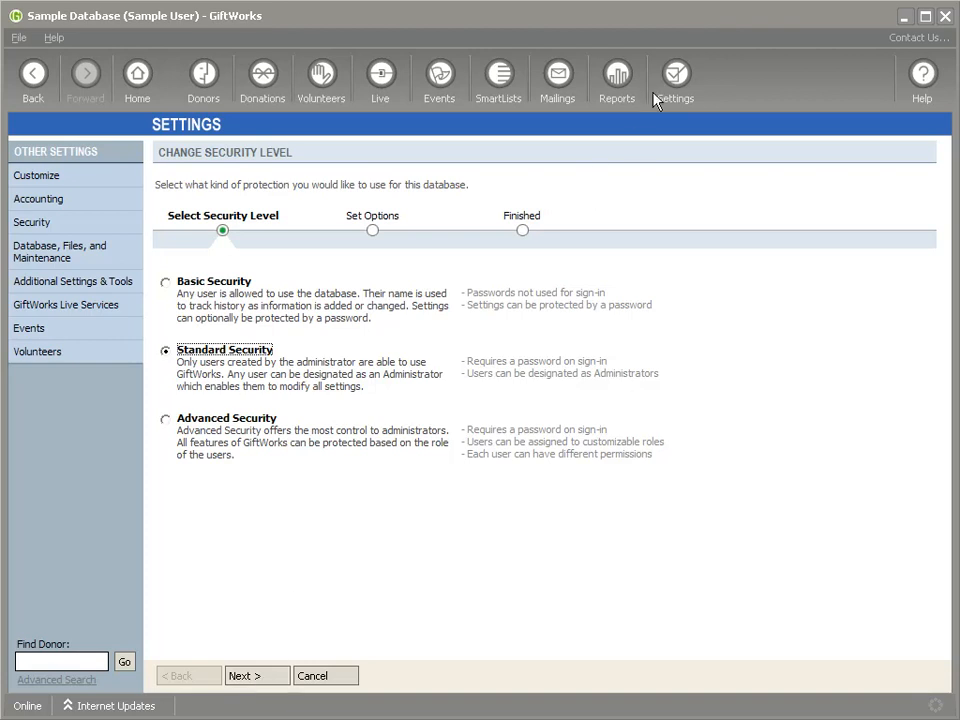
left_click(264, 680)
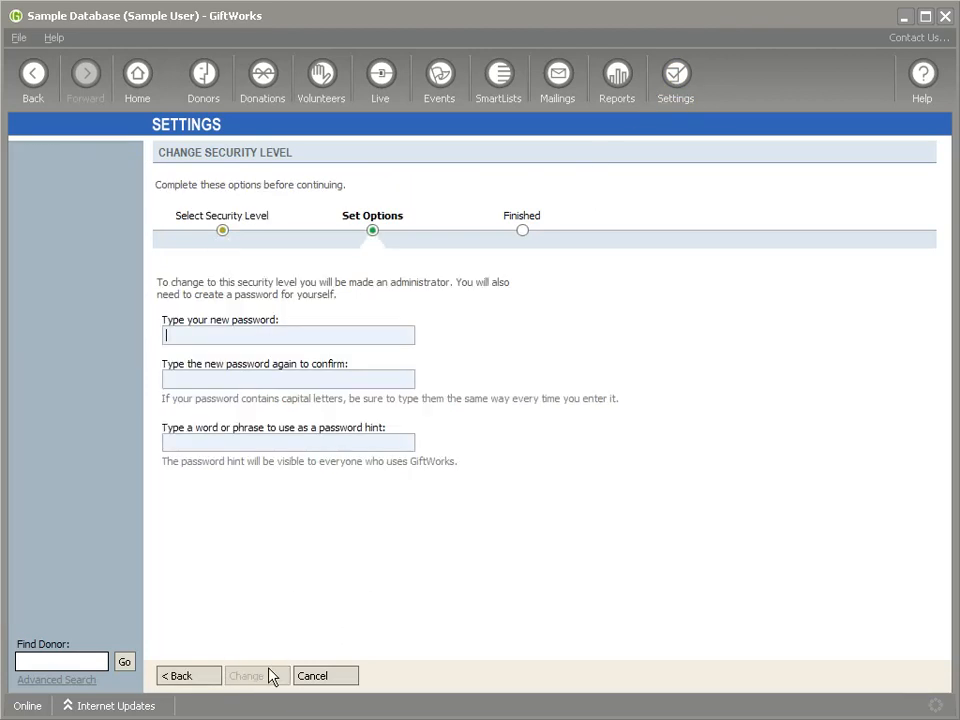
type("test")
key("Tab")
type("test")
key("Tab")
type("test")
left_click(268, 677)
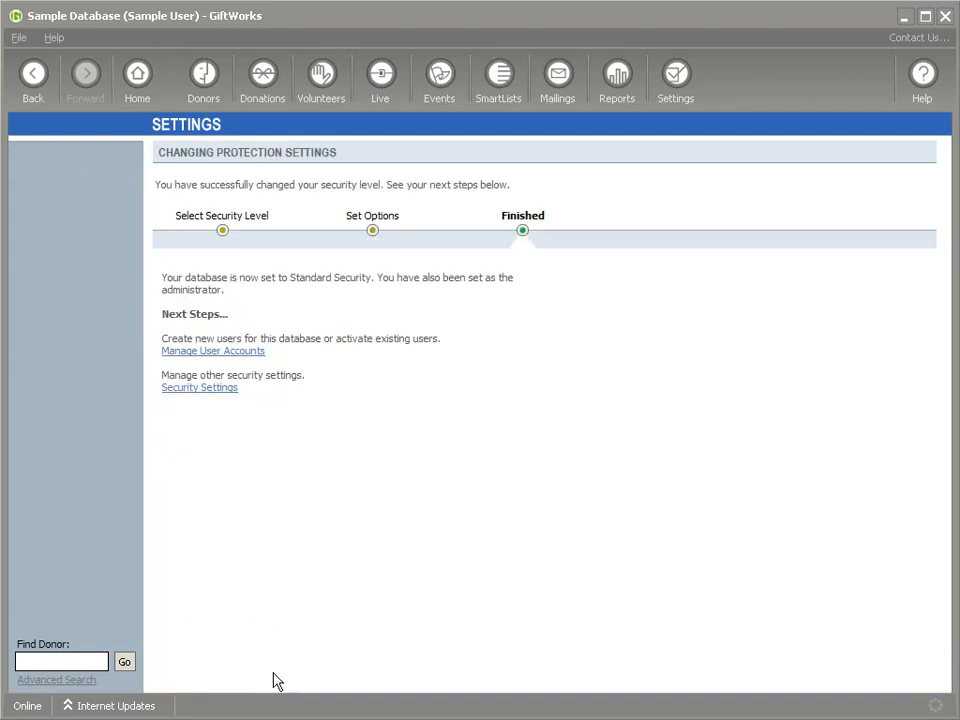
Step: Sign out and sign back in using the new password
left_click(18, 38)
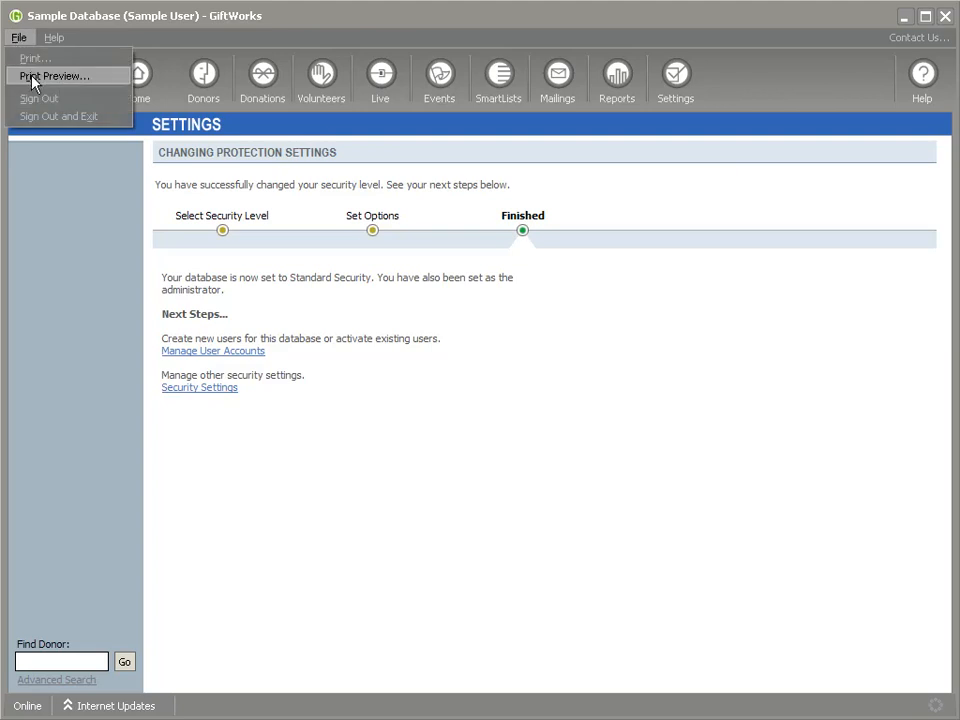
left_click(39, 96)
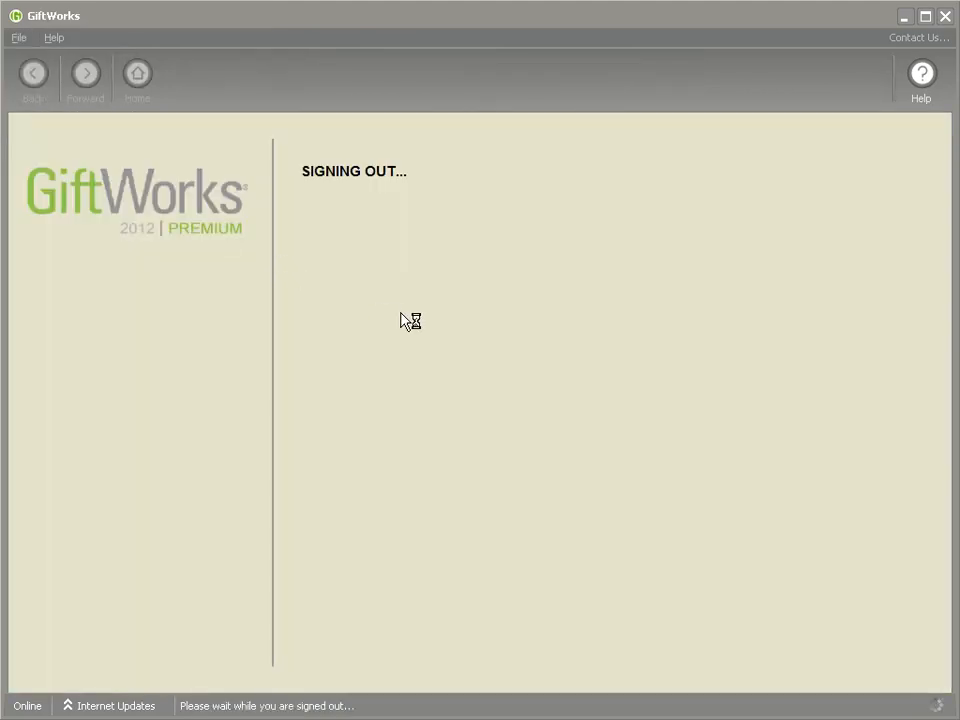
type("**")
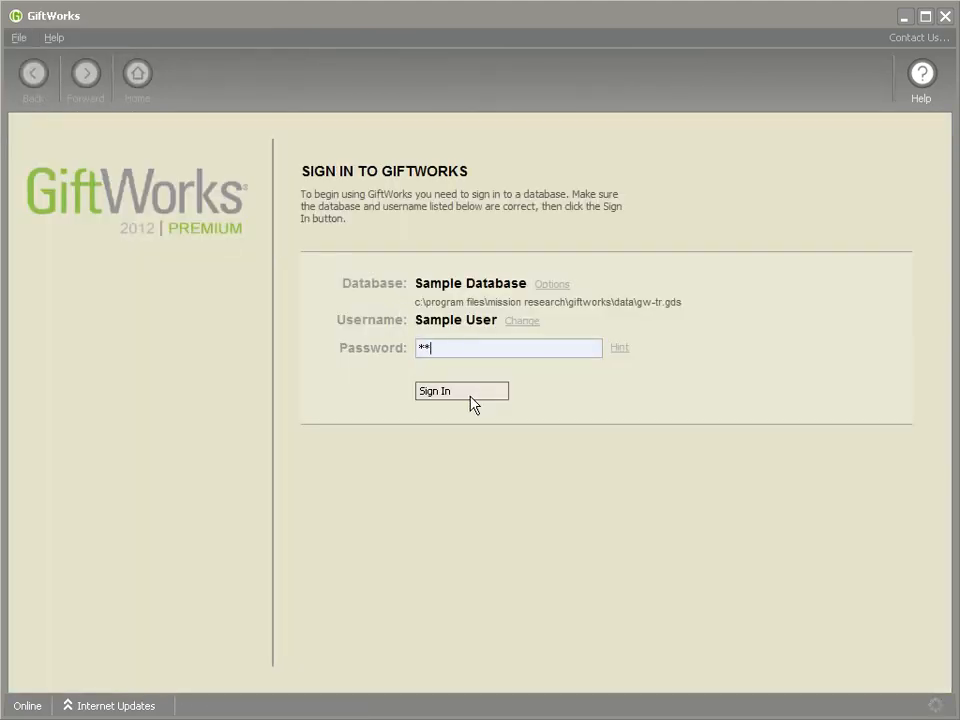
left_click(456, 395)
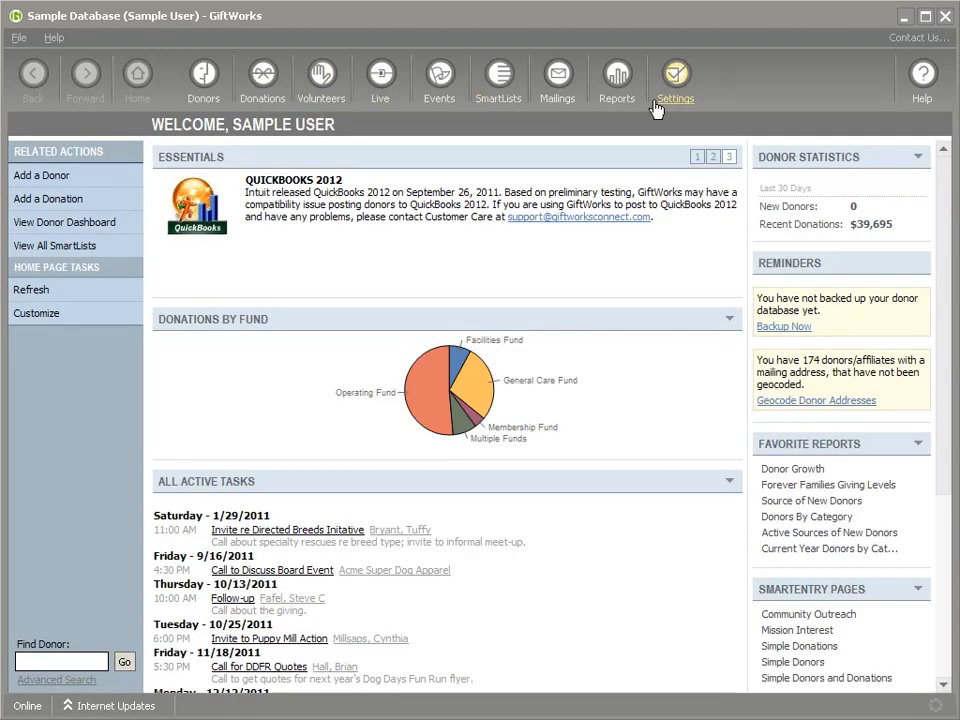
Step: Change the database security level to Advanced Security
left_click(686, 77)
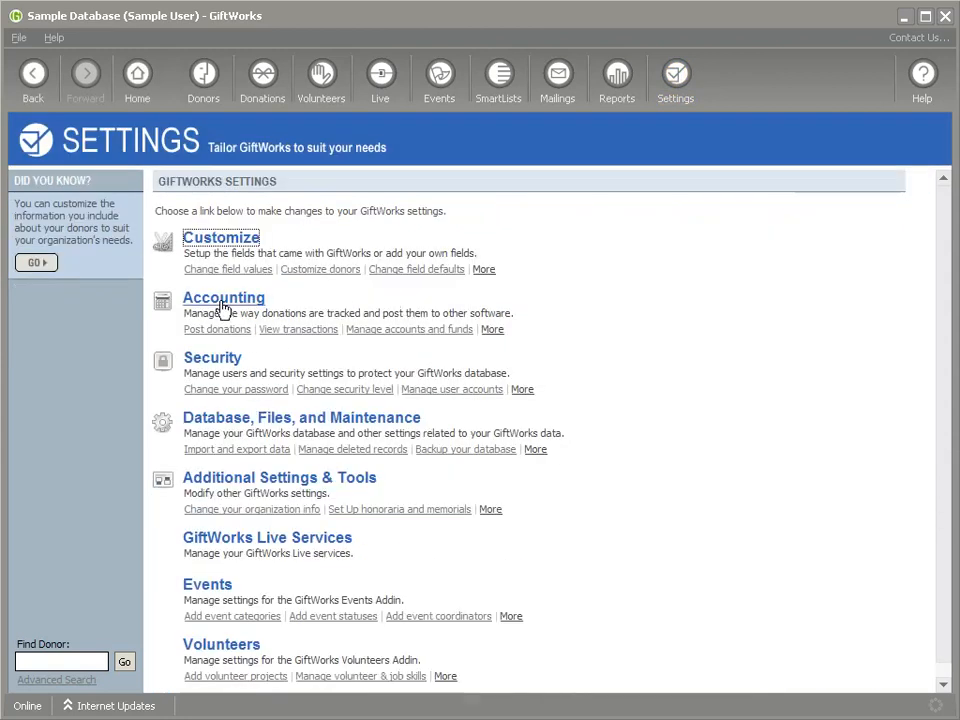
left_click(213, 362)
left_click(228, 318)
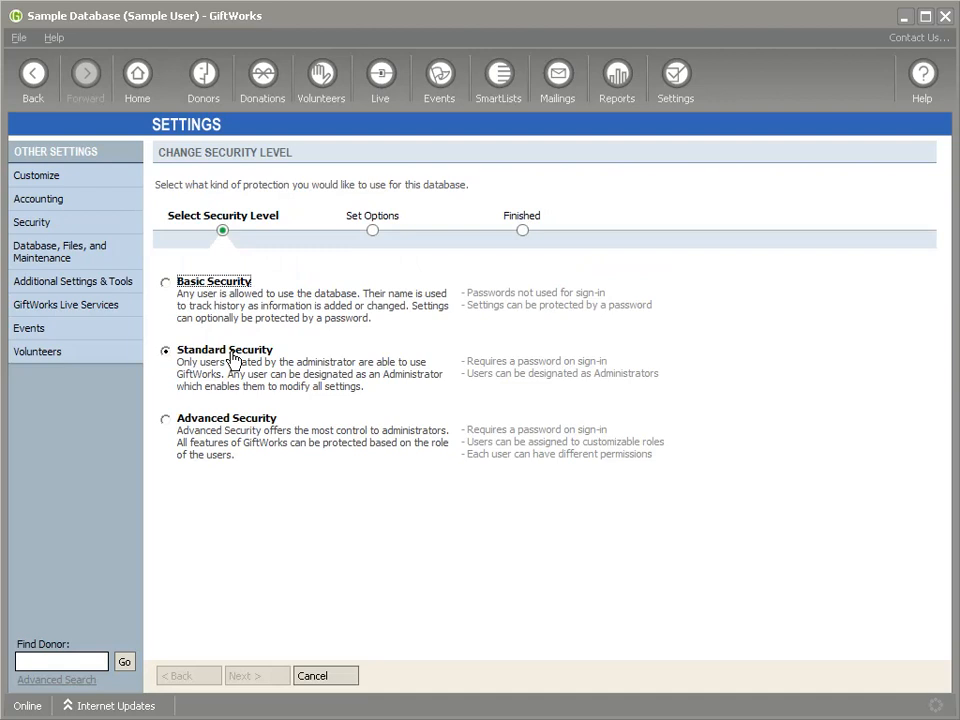
left_click(168, 421)
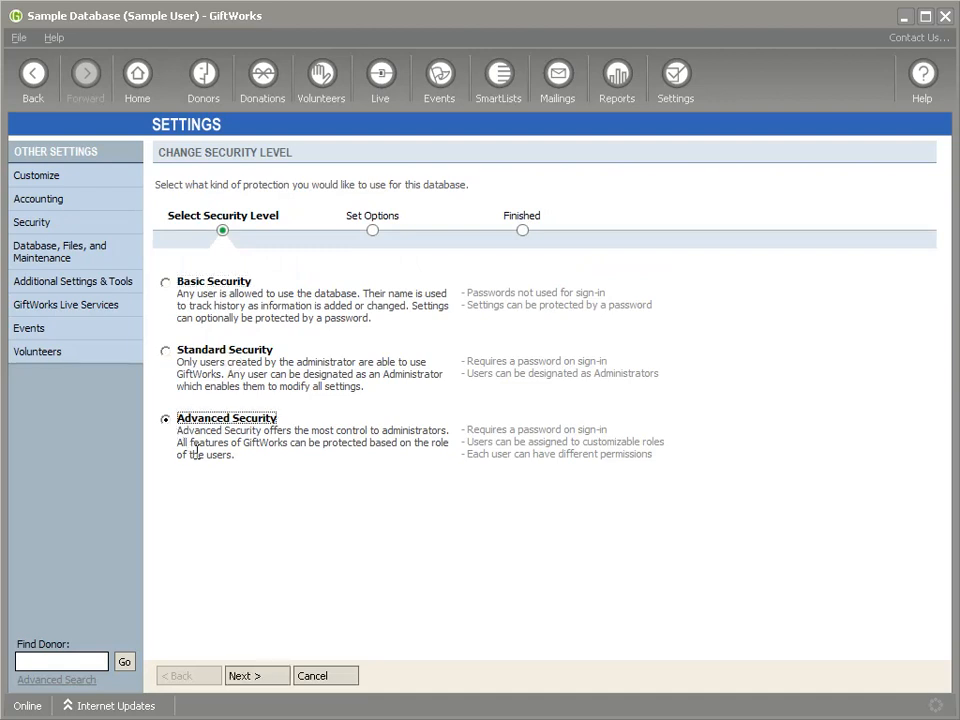
left_click(272, 676)
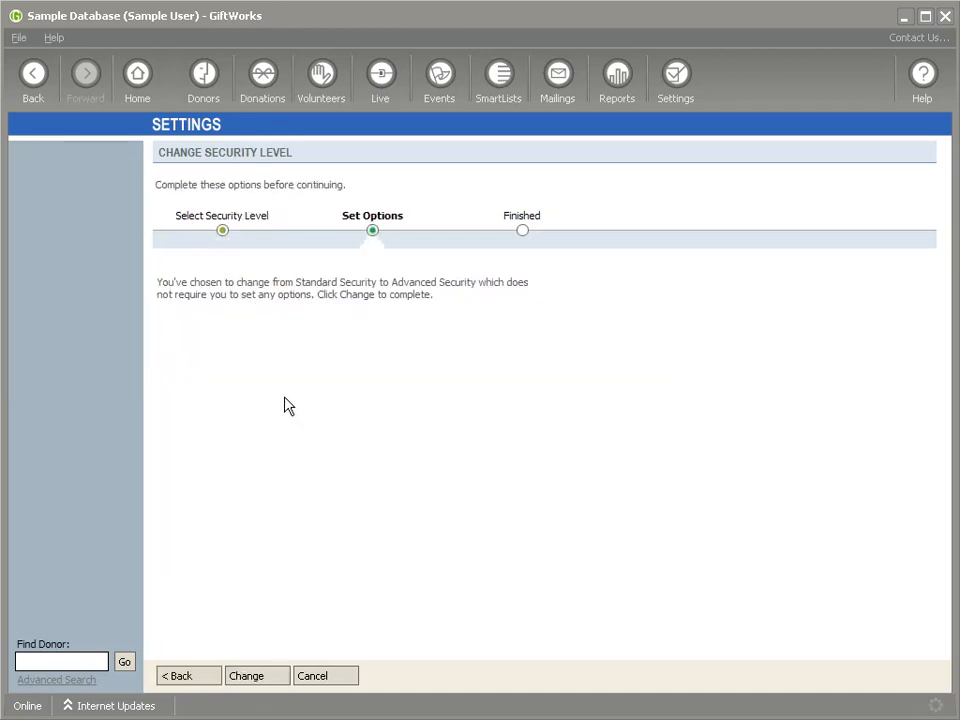
left_click(270, 680)
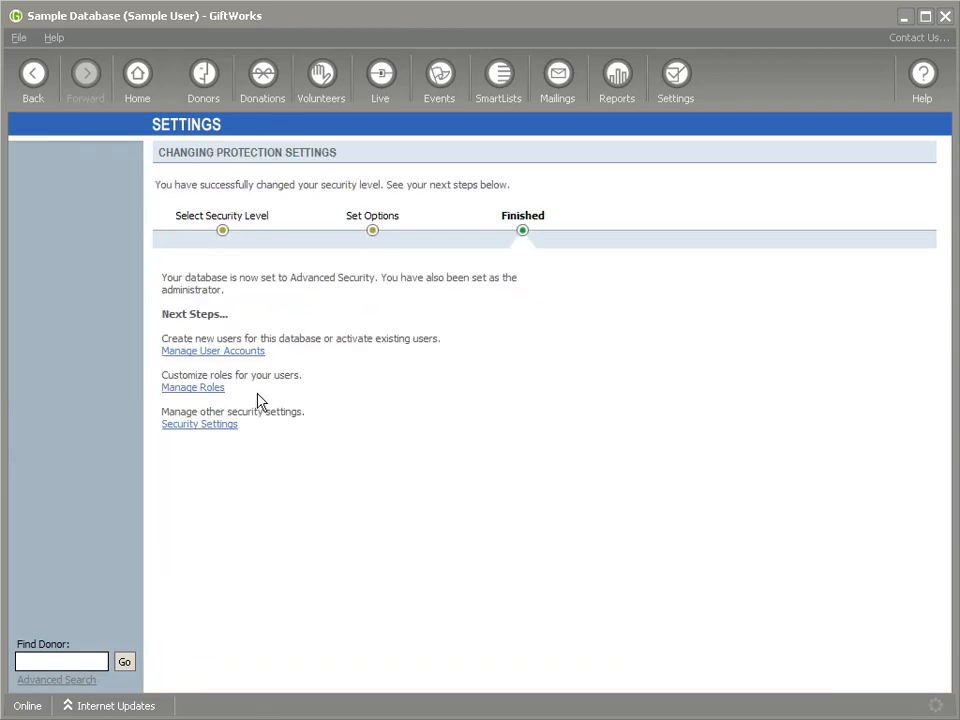
Step: Inspect the New User account's role permissions in Manage User Accounts, then return to Settings unsaved
left_click(208, 352)
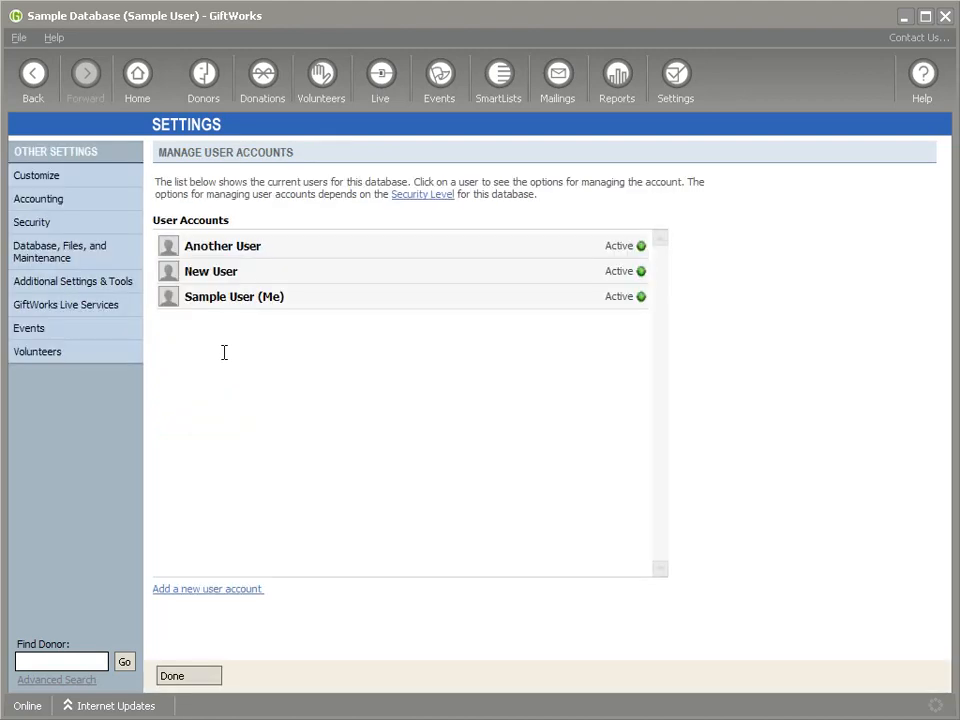
left_click(223, 298)
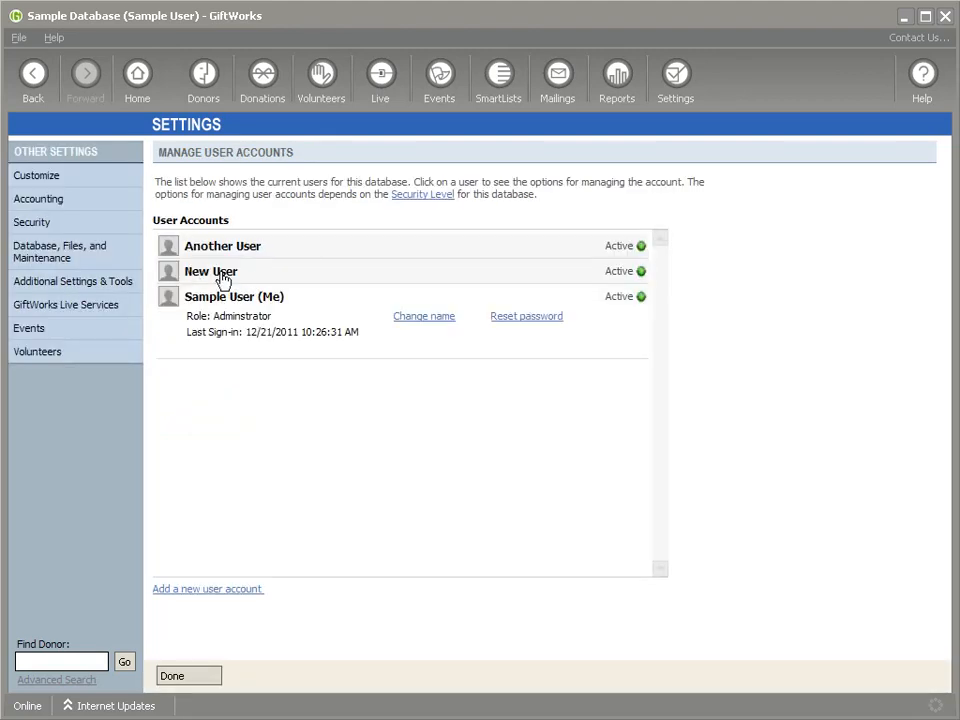
left_click(222, 279)
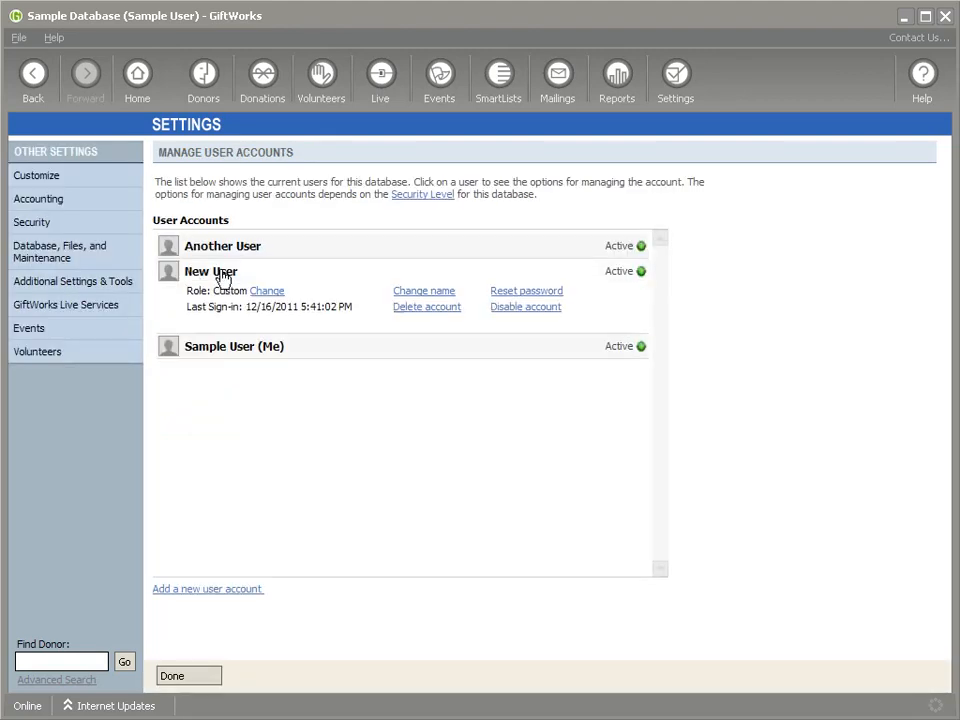
left_click(276, 300)
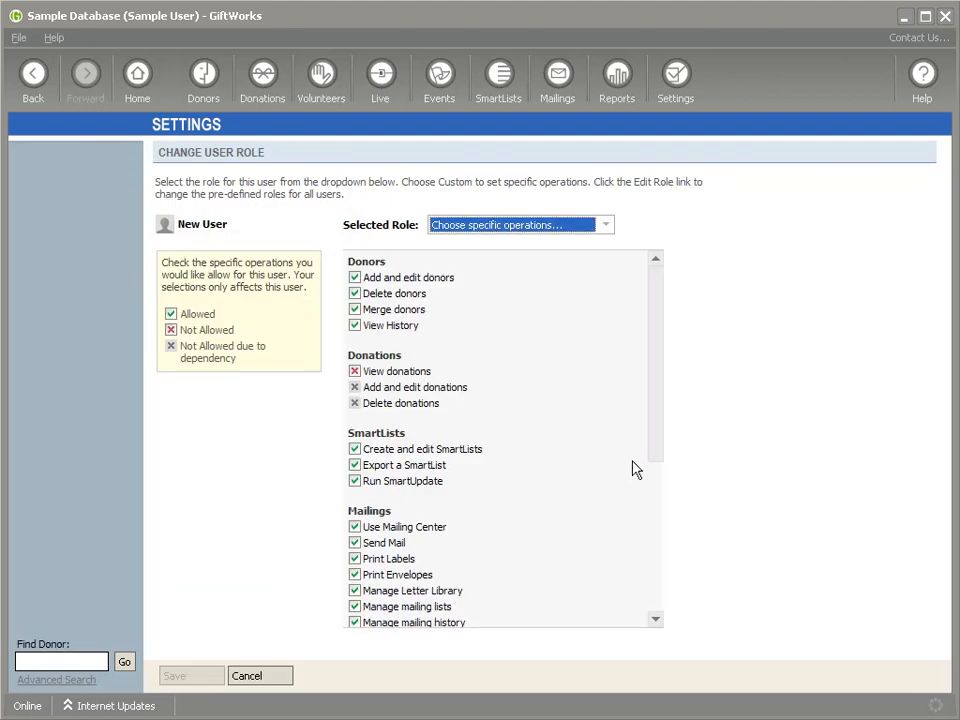
left_click_drag(660, 424, 658, 320)
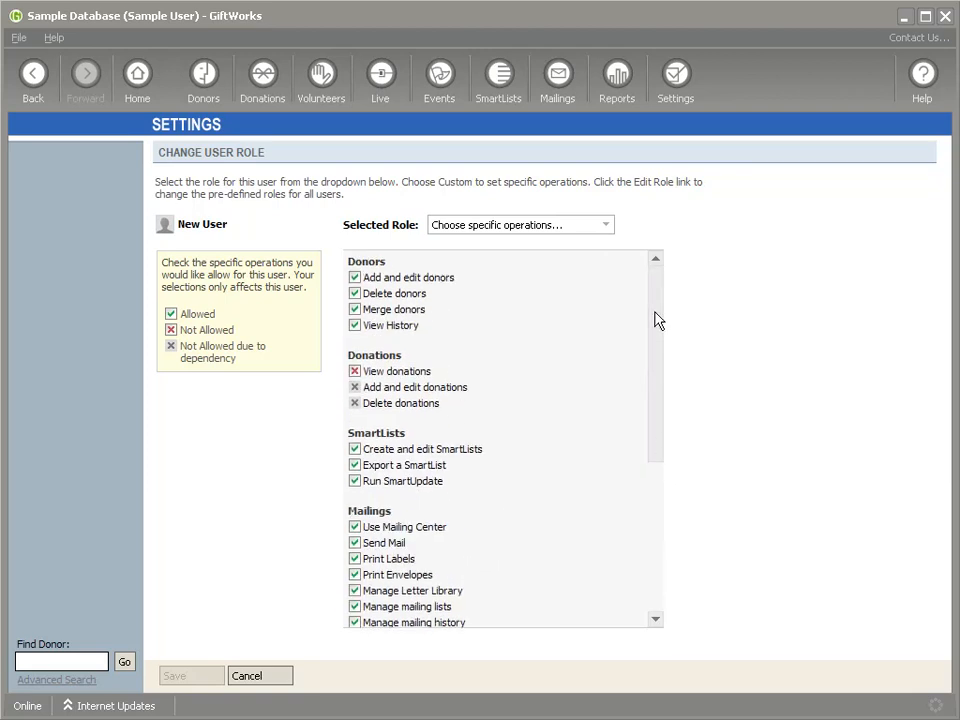
left_click(675, 90)
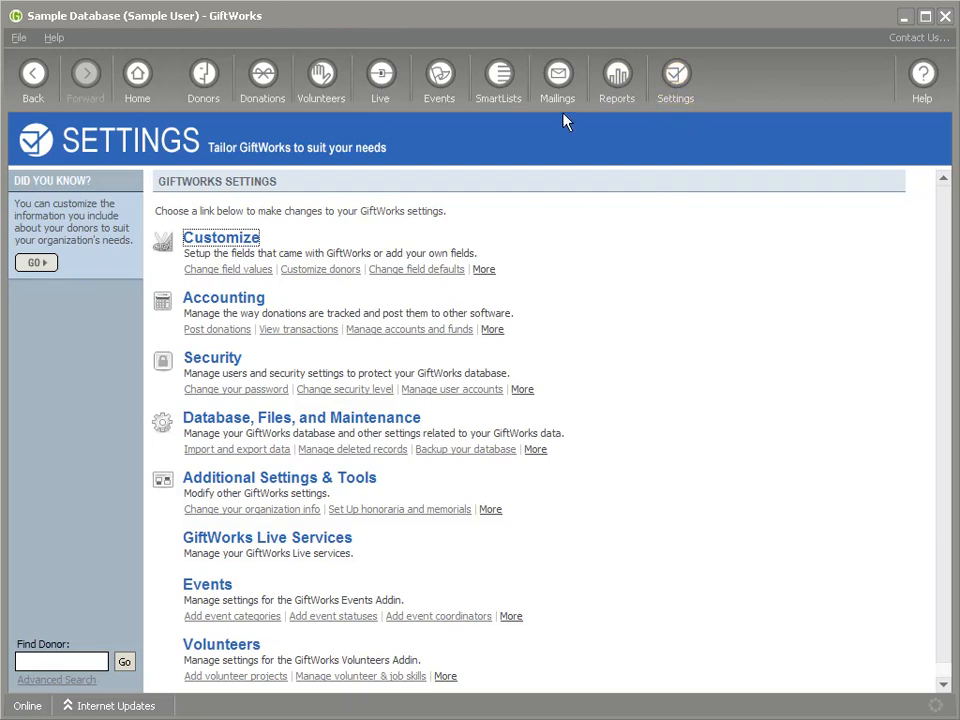
Step: Review a recent donor's custom fields, leaving Rescue Home Capacity at 0, then return to Settings
left_click(175, 72)
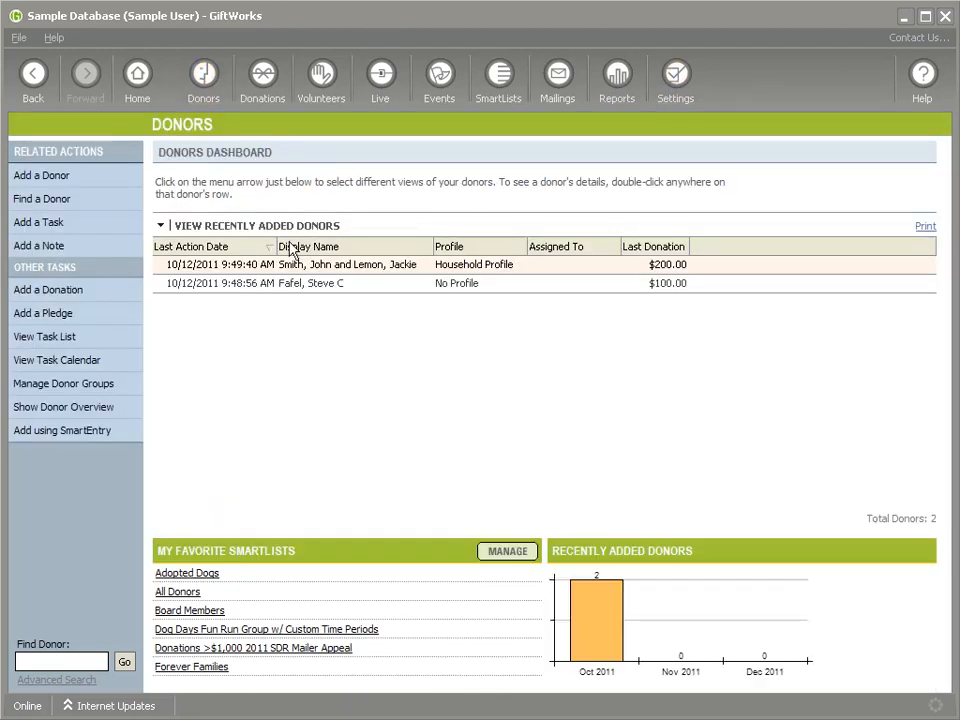
right_click(311, 285)
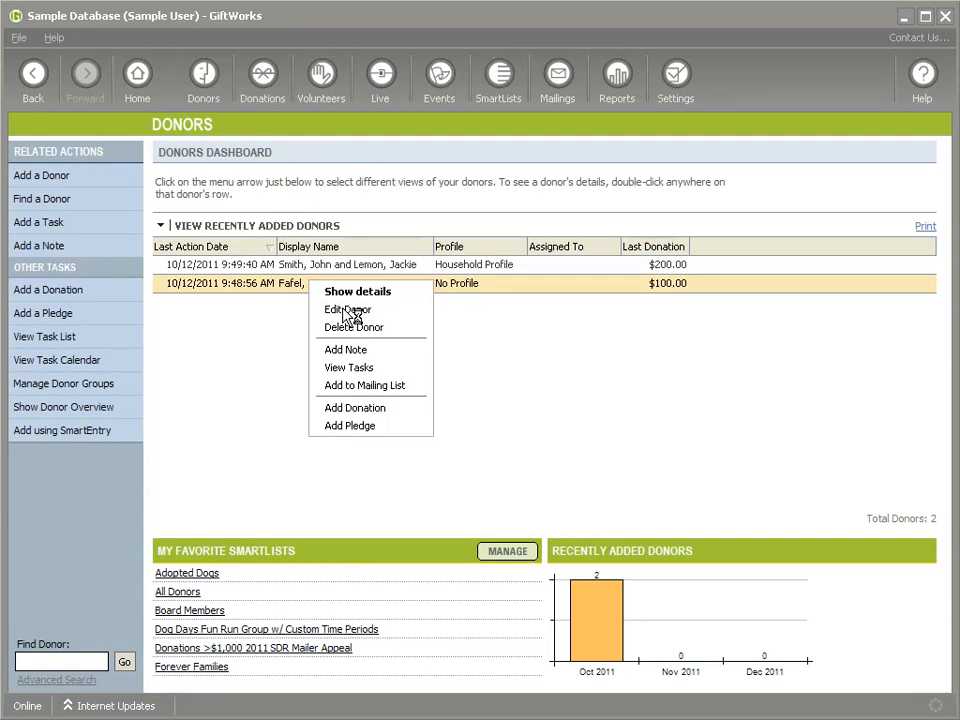
left_click(398, 309)
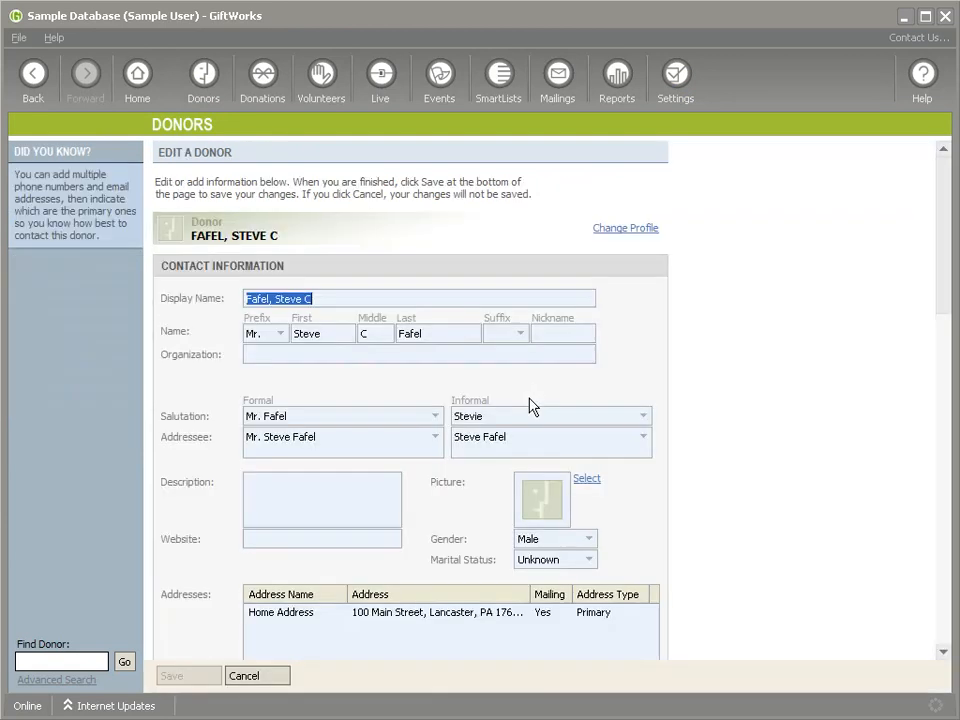
scroll(530, 405, "down", 15)
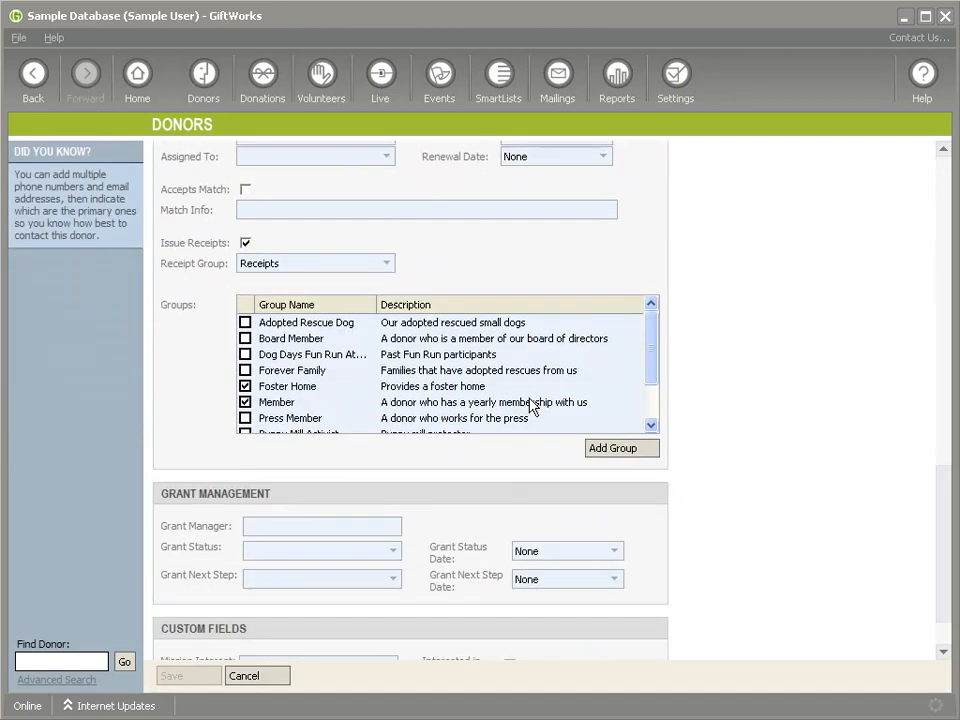
scroll(530, 405, "down", 2)
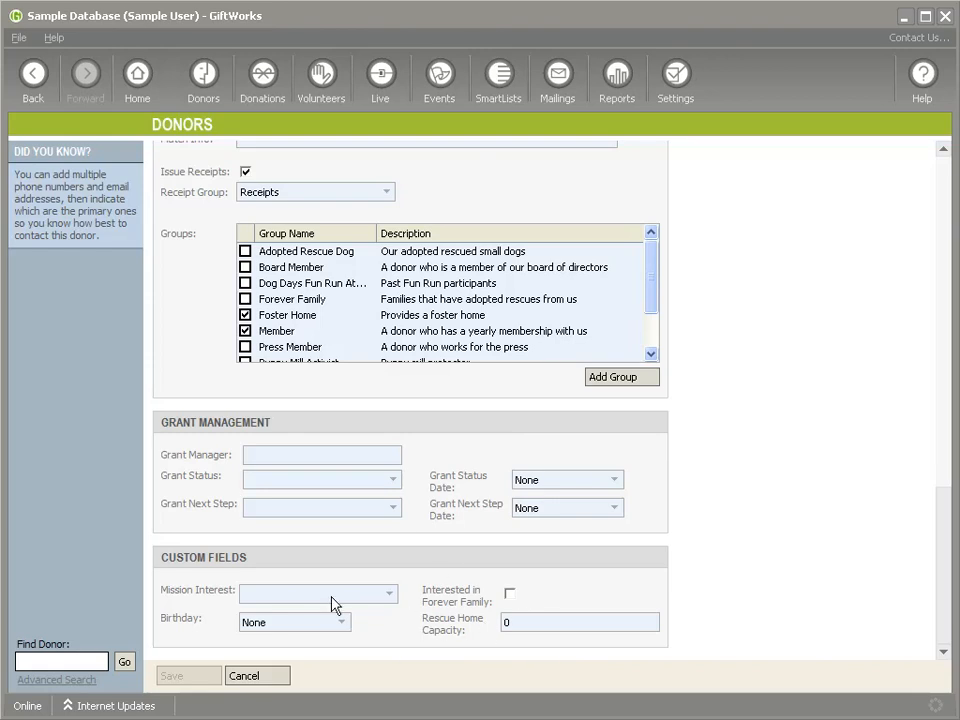
left_click(502, 622)
left_click(503, 624)
left_click(677, 84)
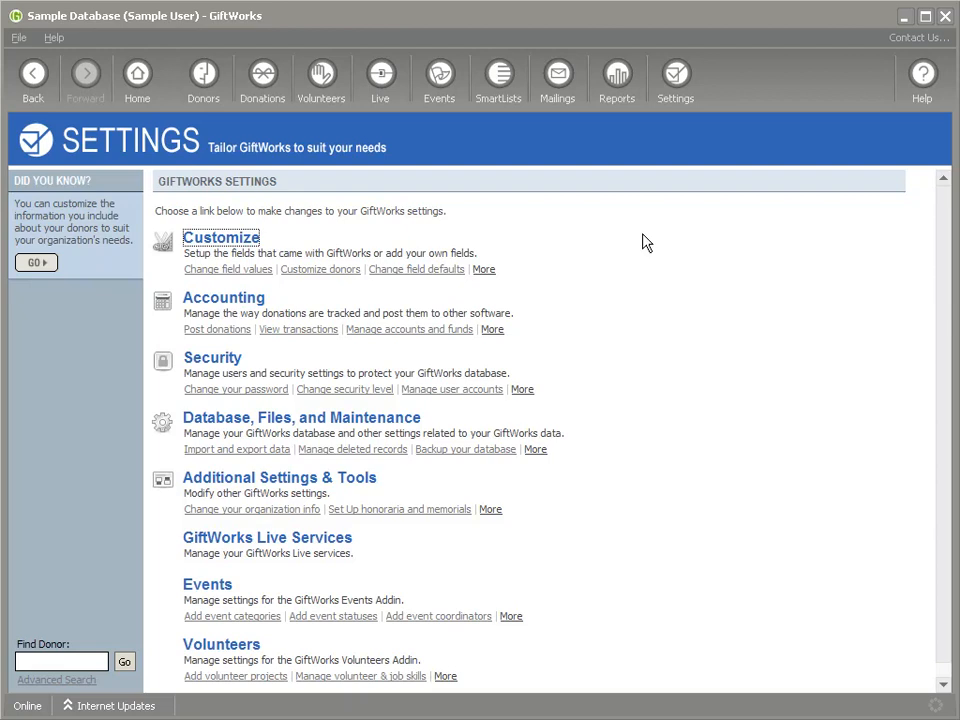
Step: Go to Customize > Manage Donor Custom Fields and start adding a new field
left_click(214, 250)
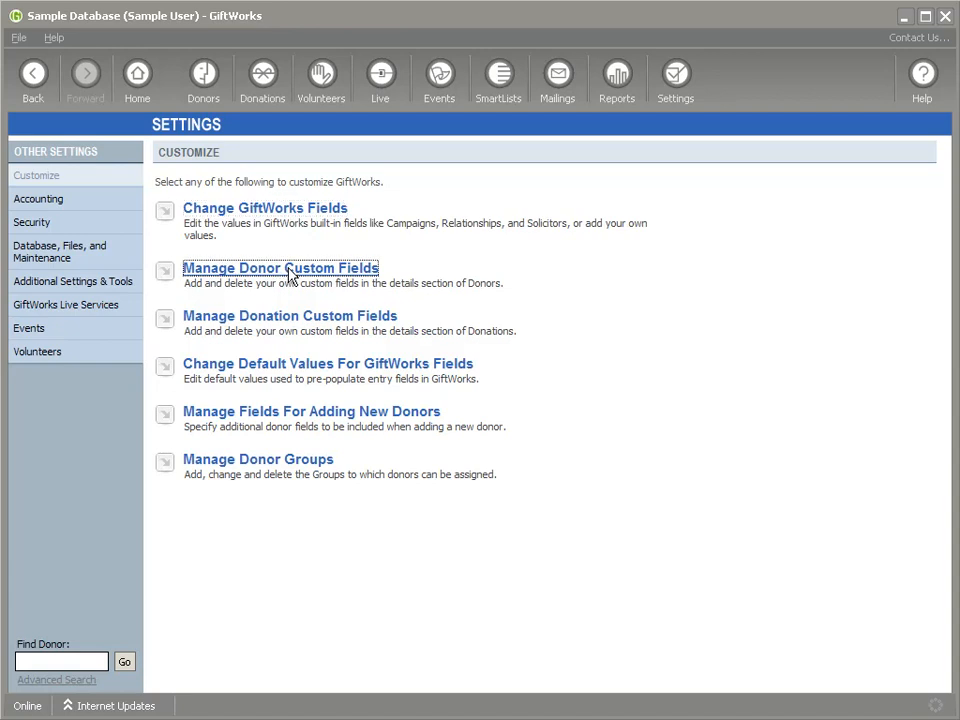
left_click(299, 272)
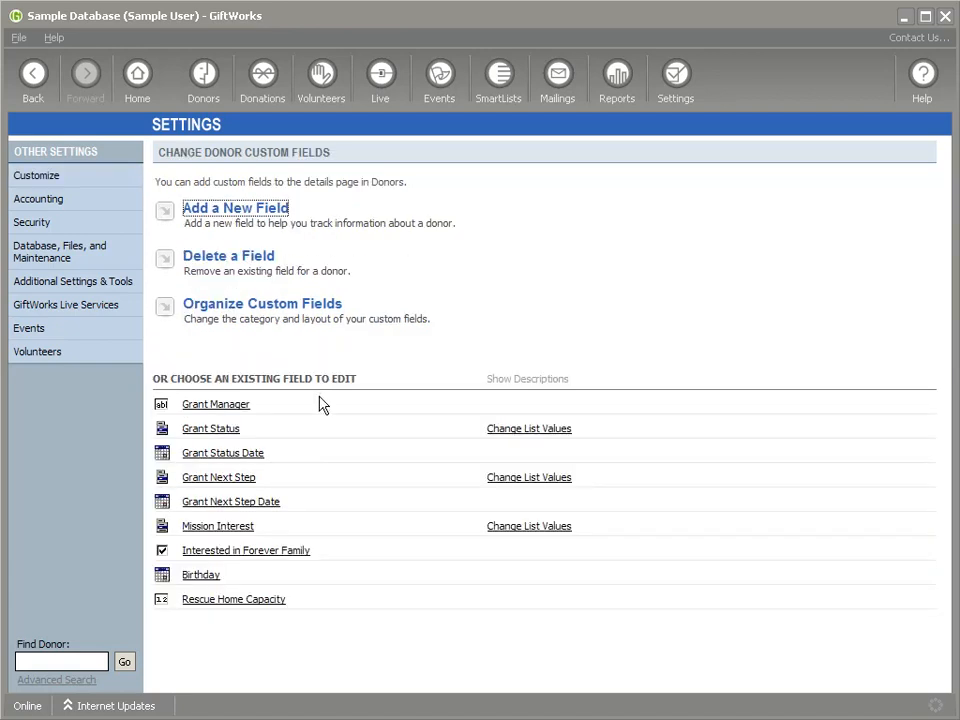
left_click(223, 214)
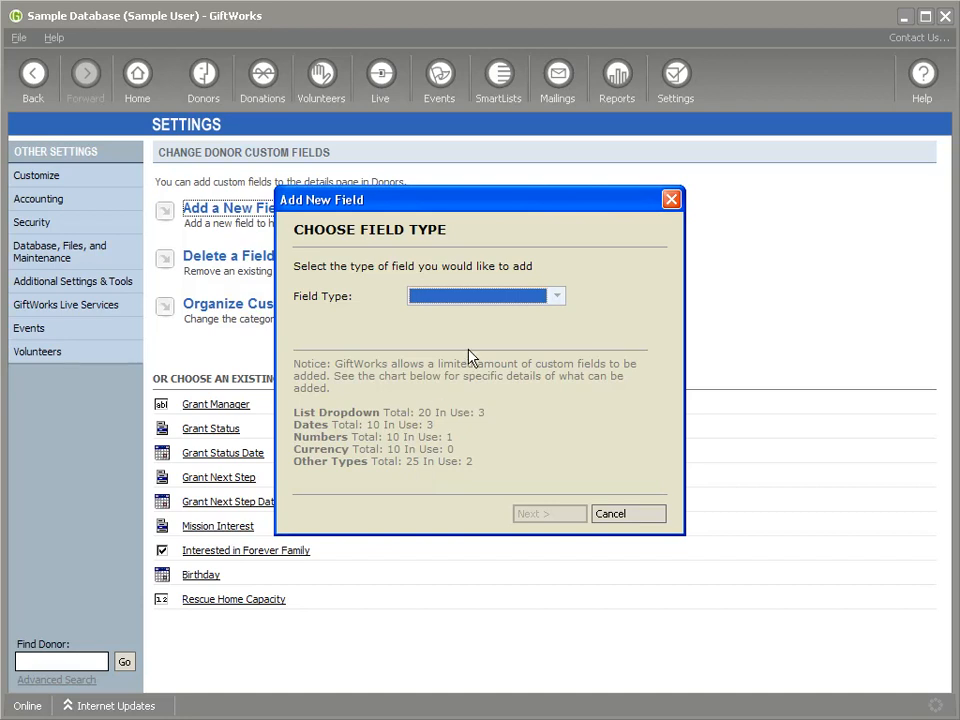
Step: Look at the field type list without choosing one, then cancel the Add New Field dialog
left_click(495, 297)
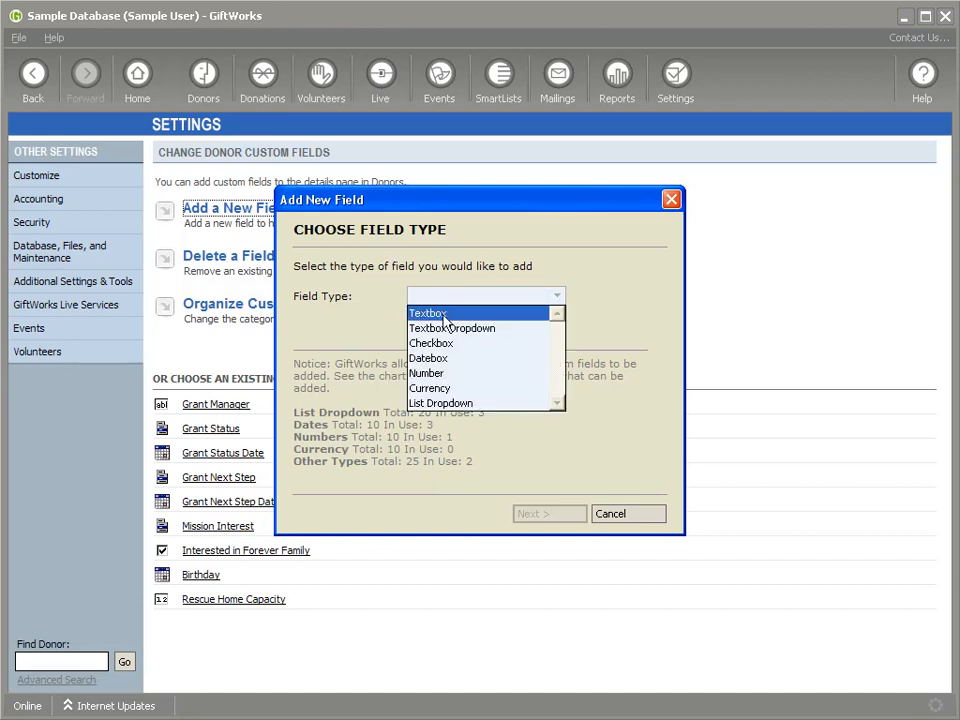
left_click(354, 316)
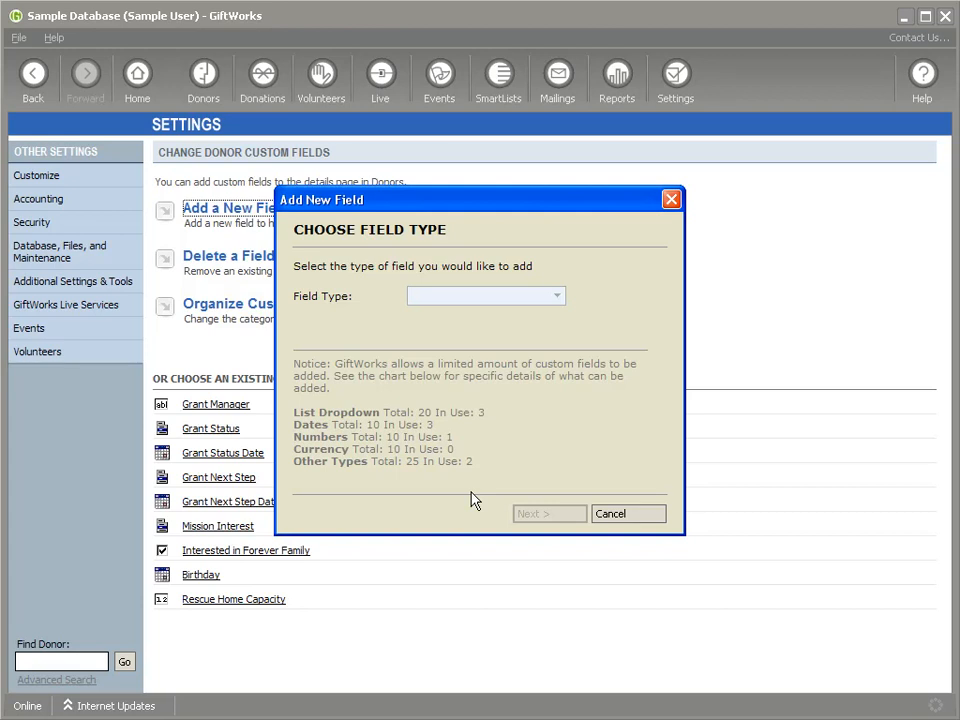
left_click(617, 516)
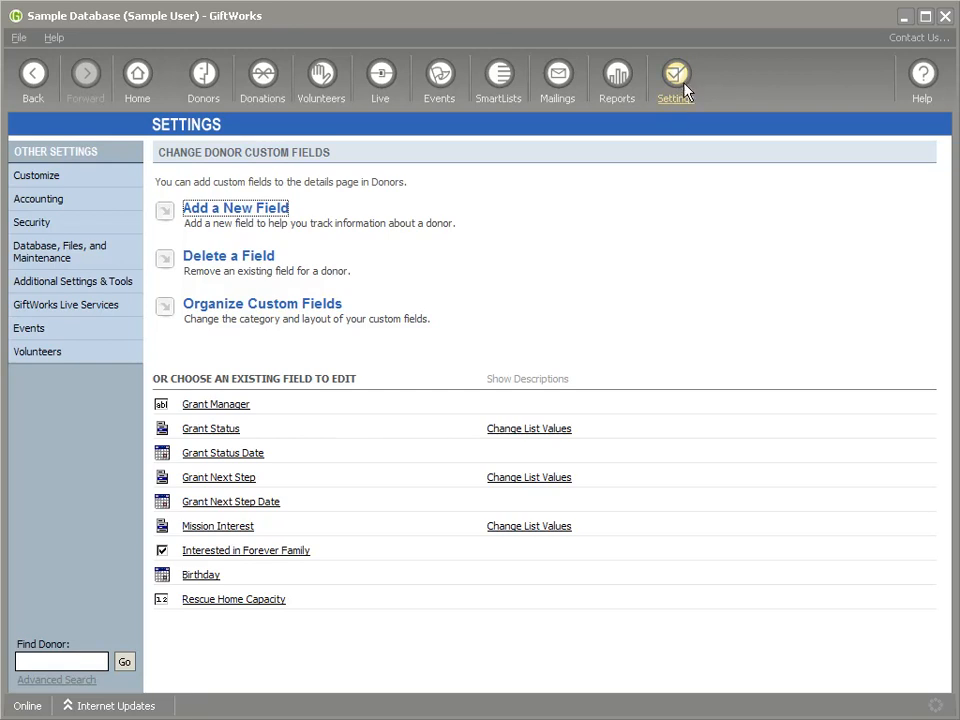
Step: Turn on GiftWorks file storage under Database, Files, and Maintenance settings
left_click(684, 92)
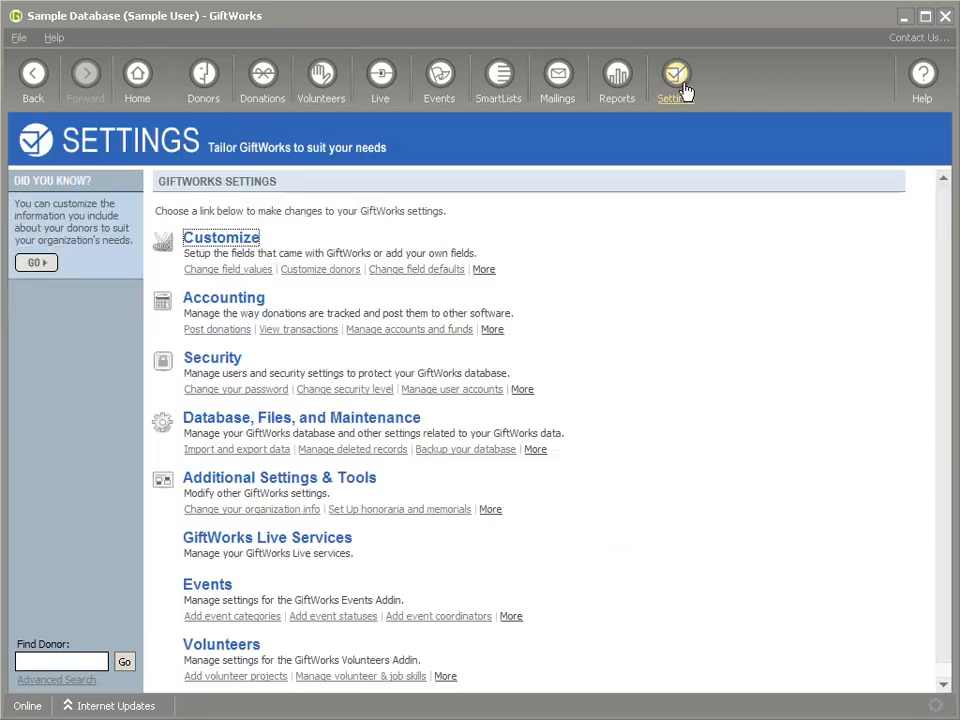
left_click(280, 424)
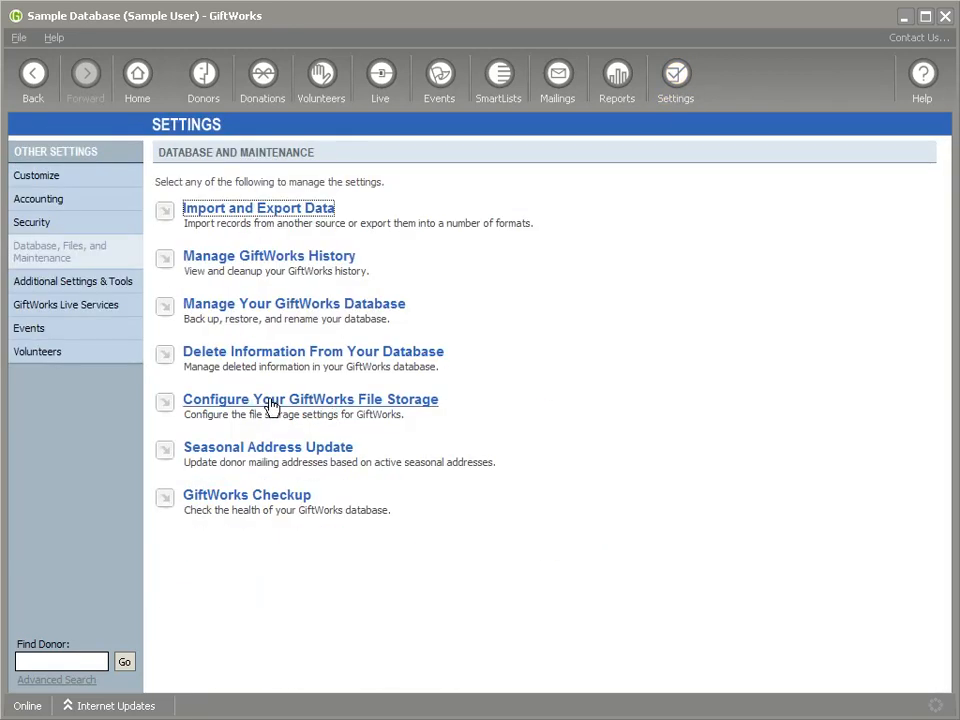
left_click(273, 405)
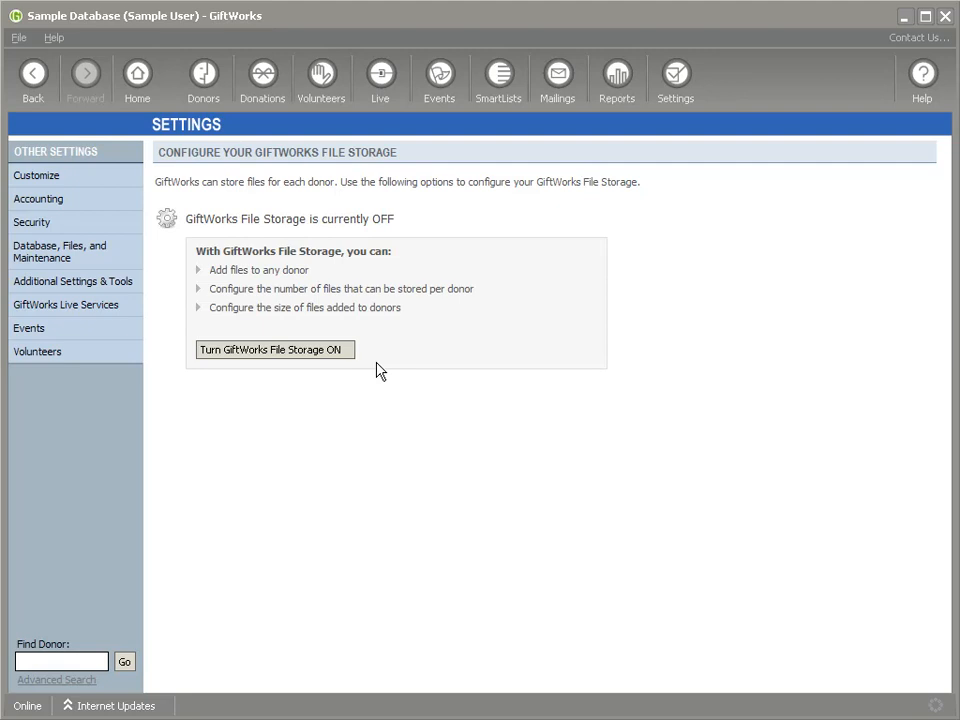
left_click(274, 352)
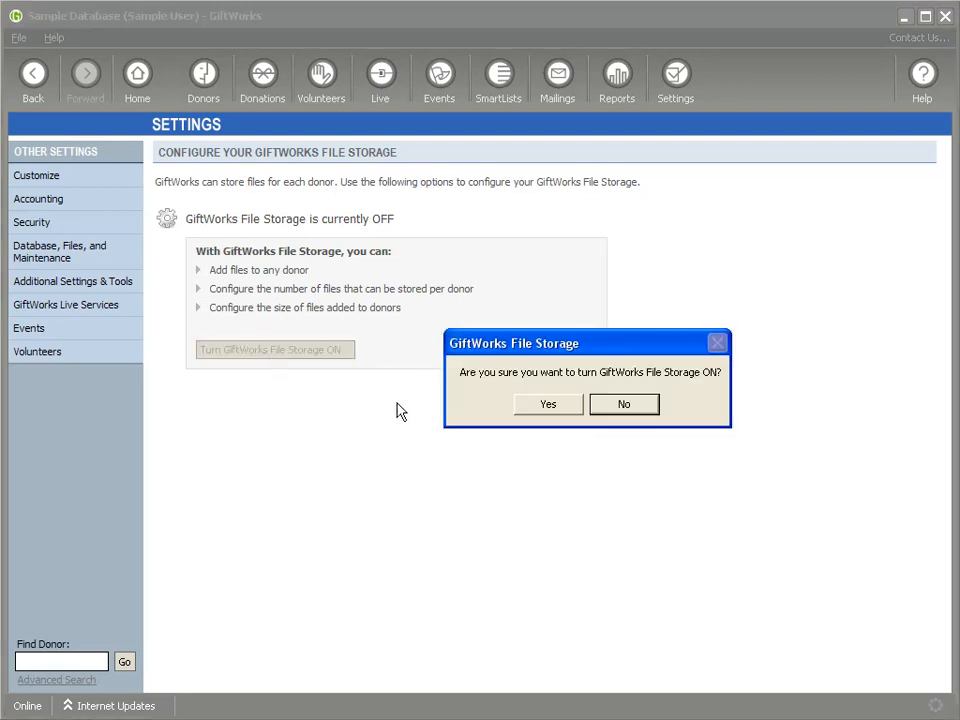
left_click(546, 405)
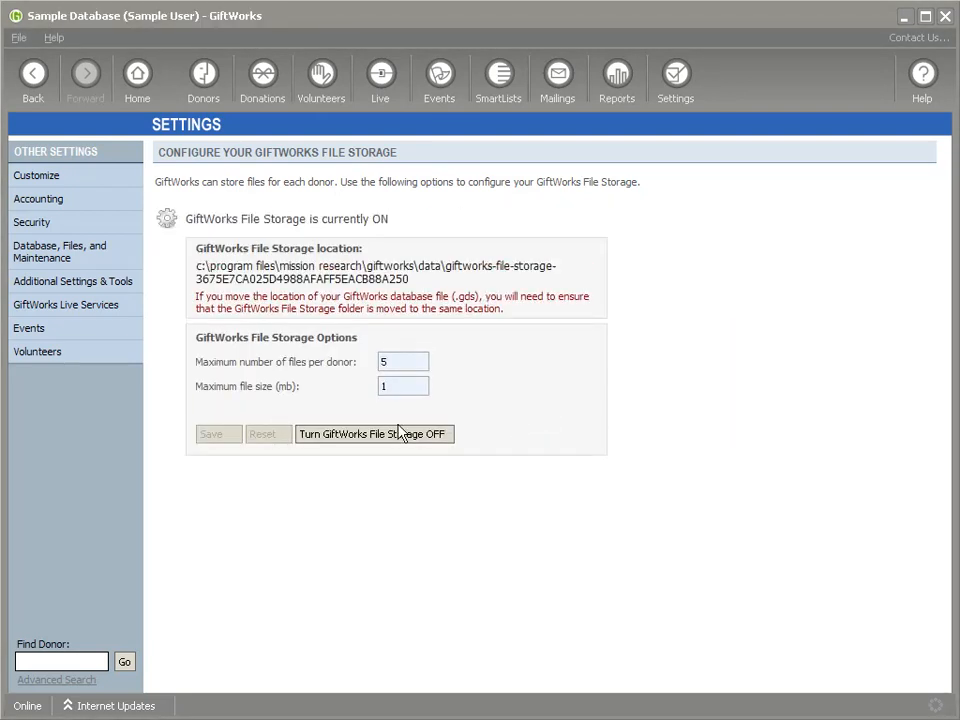
Step: Change the maximum files per donor from 5 to 200 and save
left_click_drag(196, 362, 422, 373)
left_click(399, 361)
key("BackSpace")
type("200")
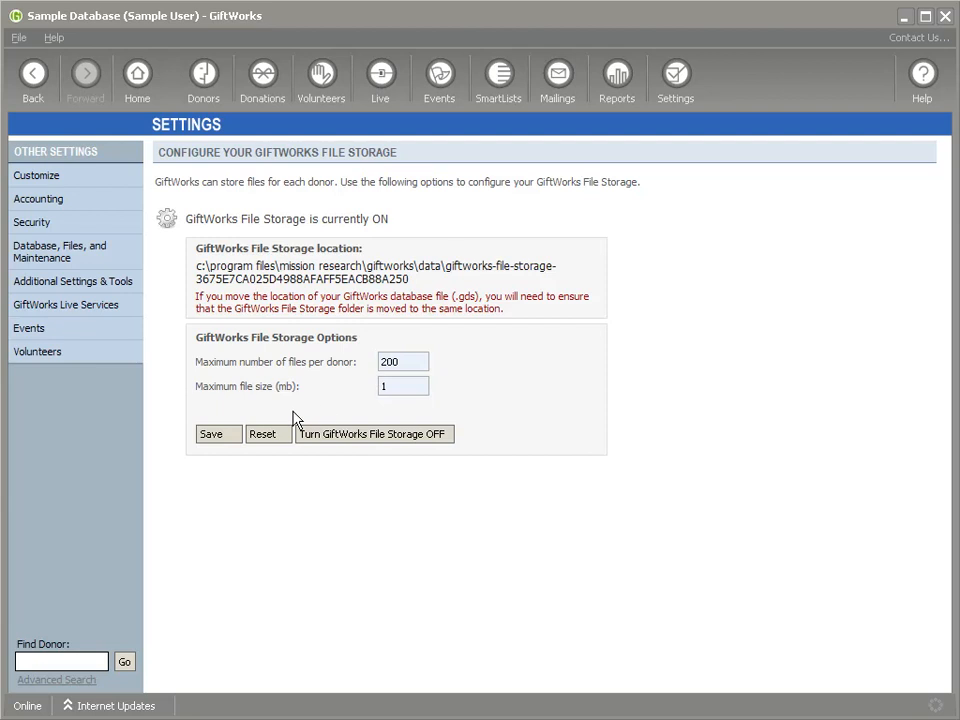
left_click(214, 436)
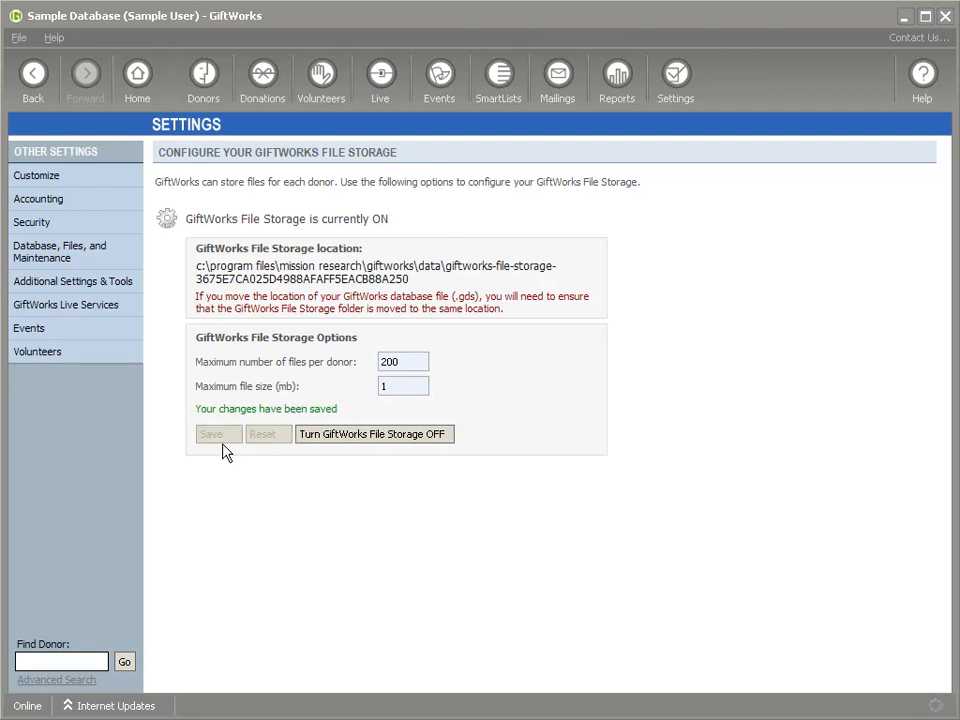
left_click_drag(420, 363, 372, 368)
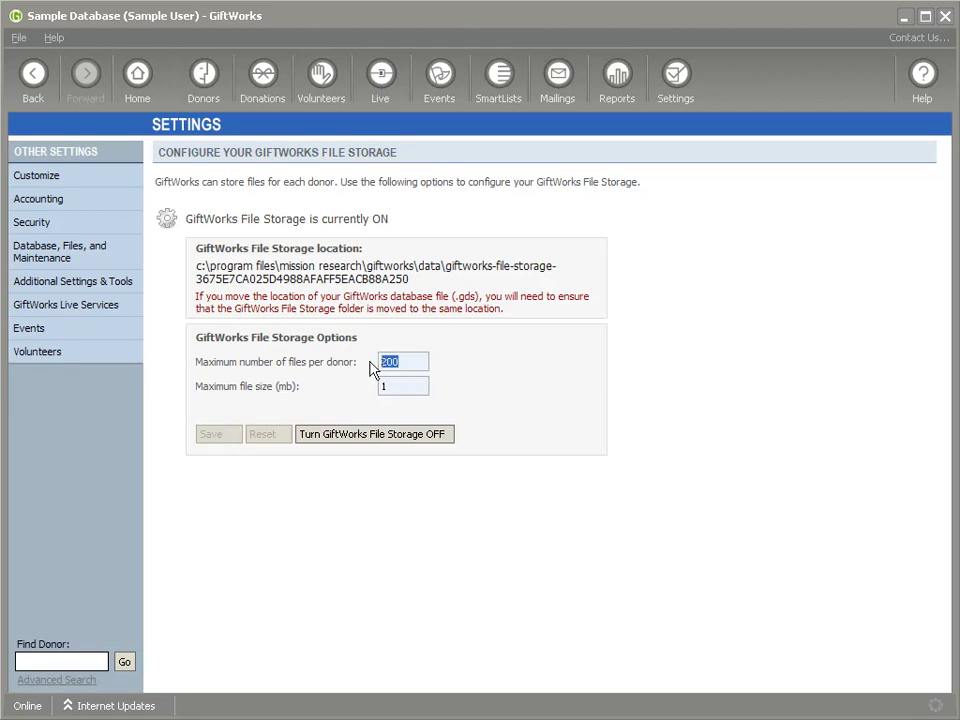
Step: Open the $100.00 donor's record on its Notes, Tasks, & Files section
left_click(205, 85)
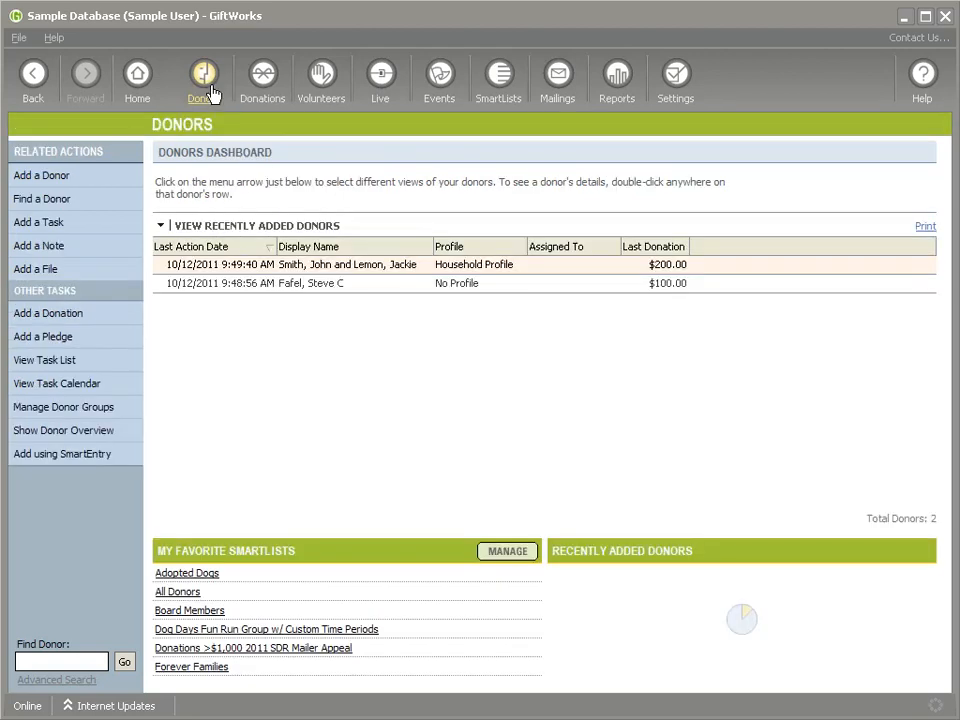
right_click(330, 287)
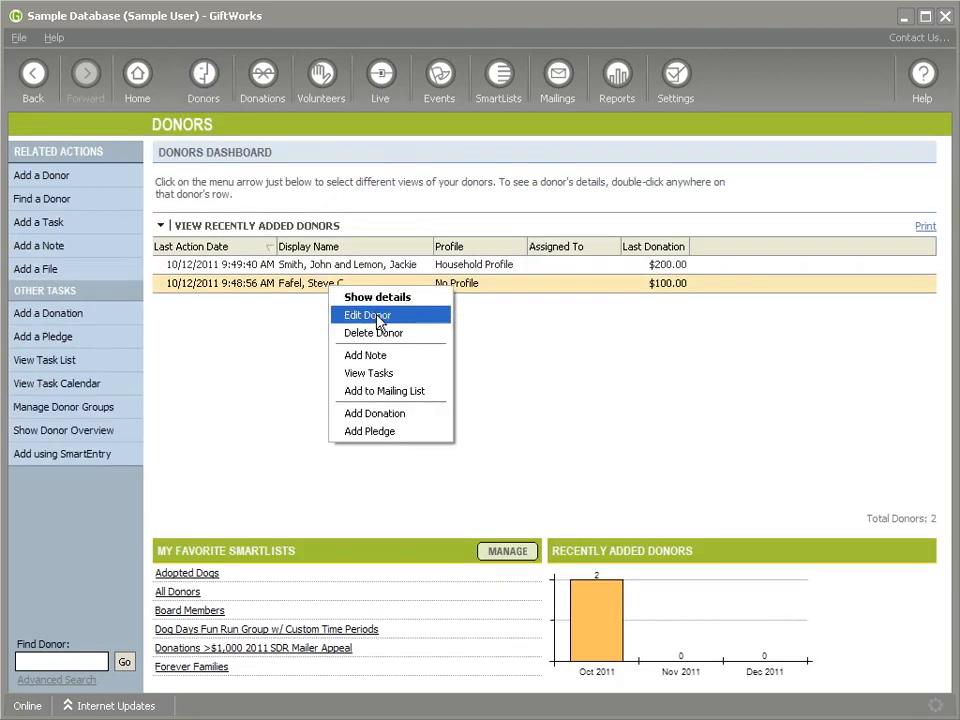
left_click(278, 284)
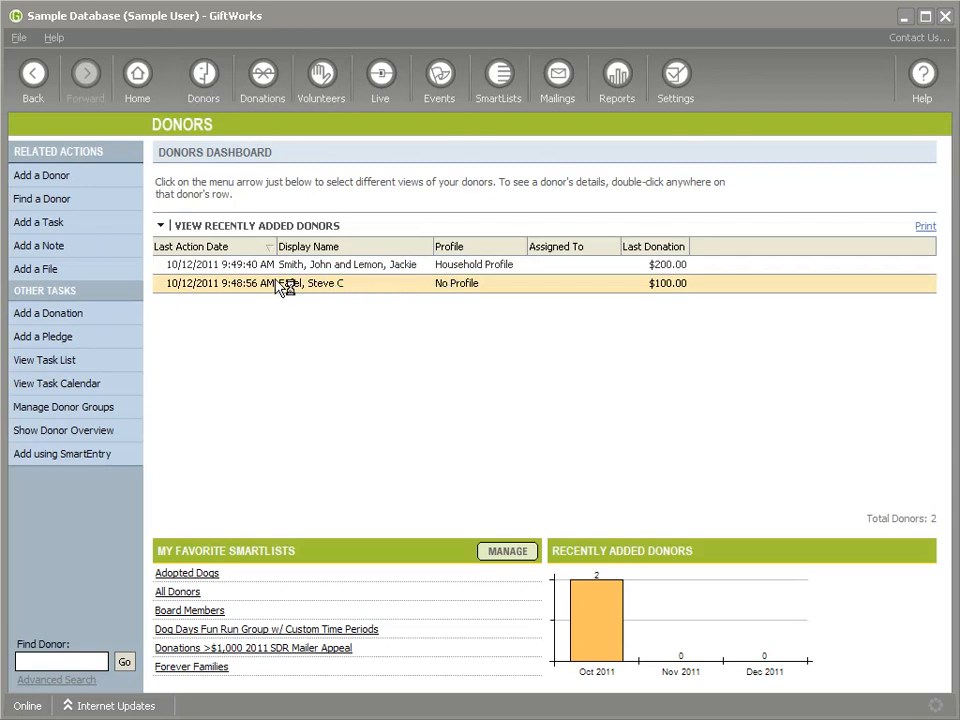
double_click(275, 285)
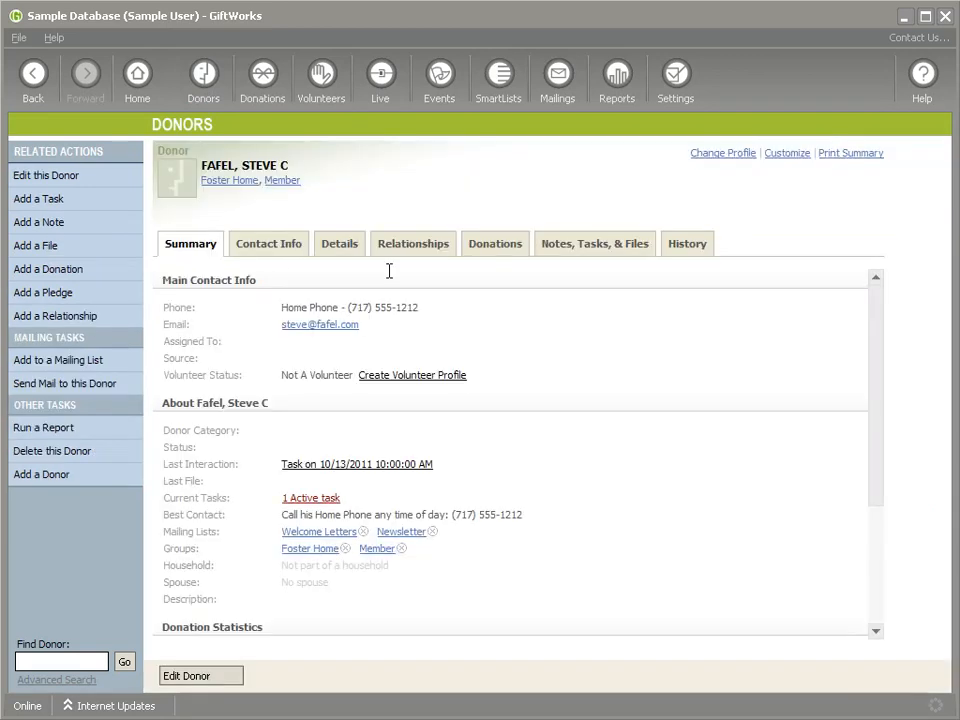
left_click(573, 245)
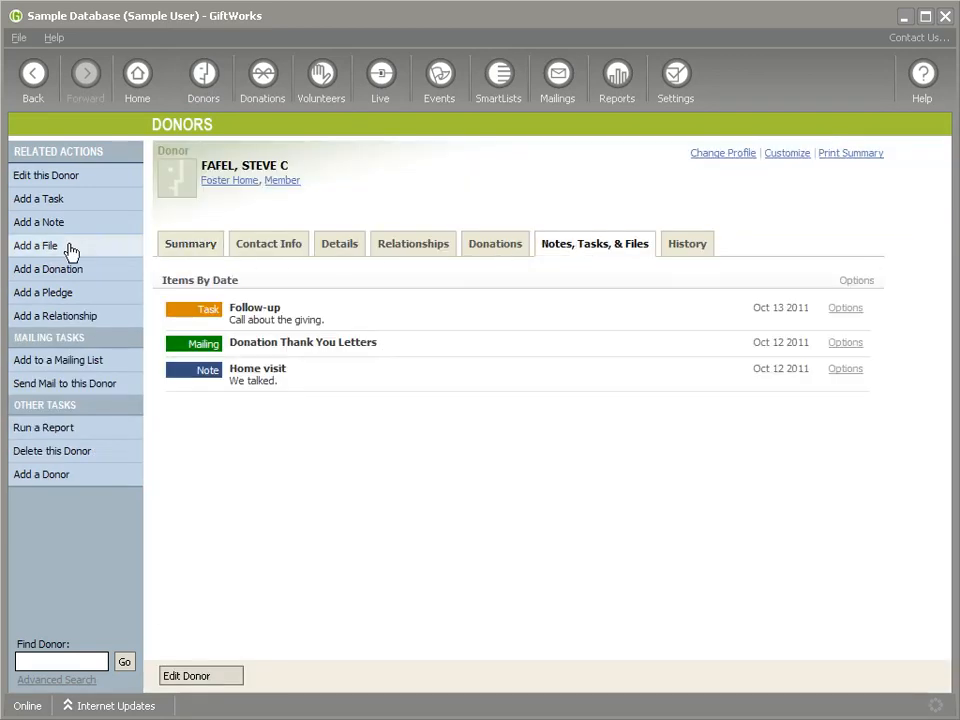
Step: Attach the file 2009-02-23 14.26 ChatLog.rtf to the donor and save
left_click(30, 247)
left_click(614, 294)
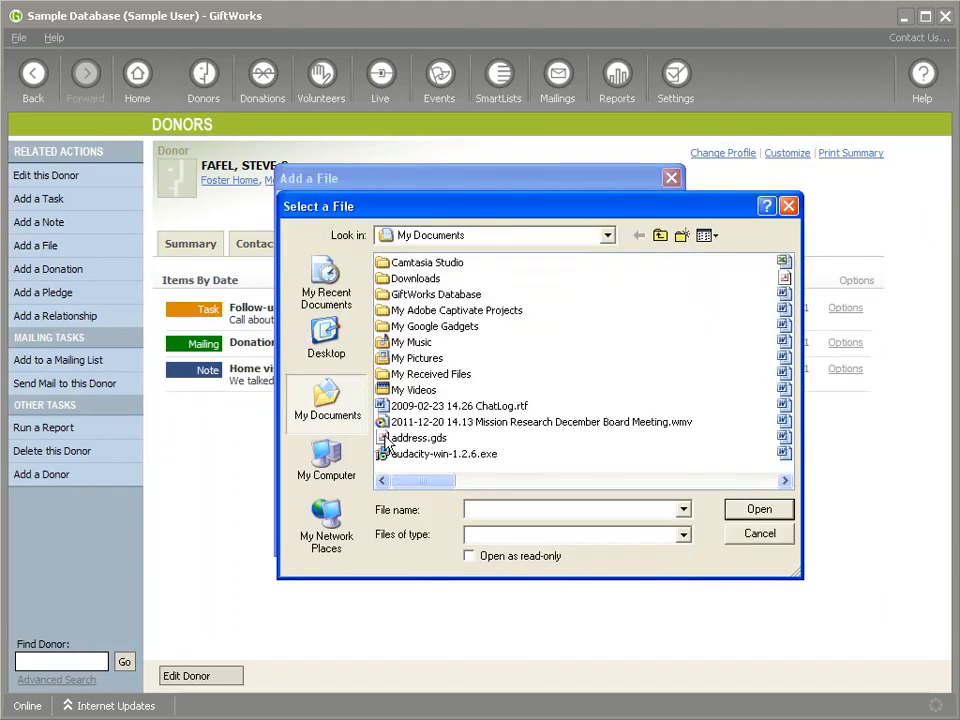
double_click(405, 406)
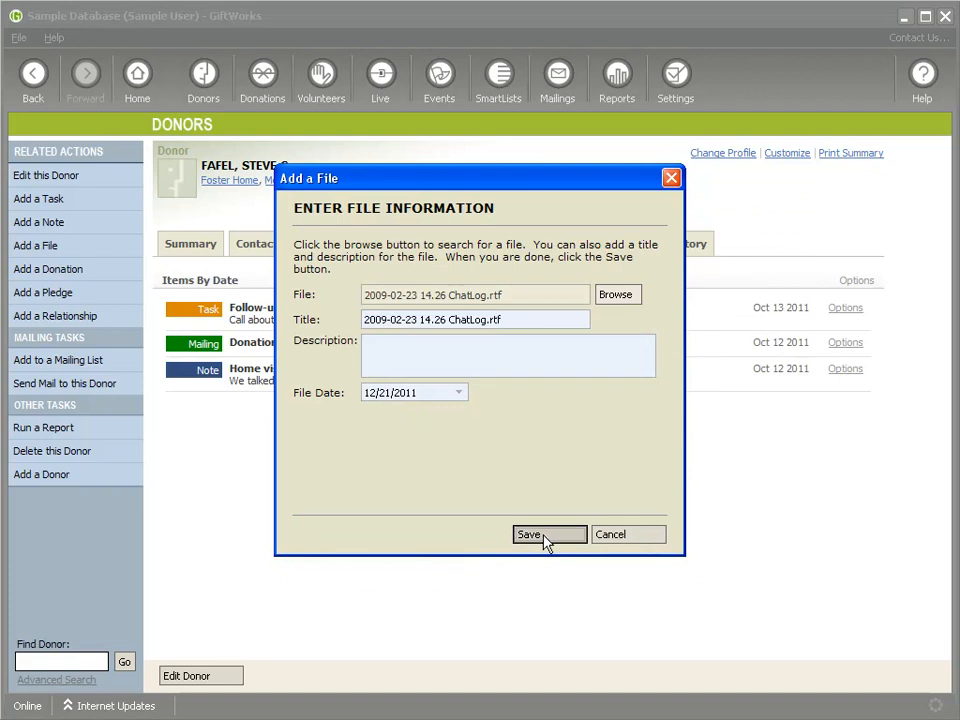
left_click(546, 534)
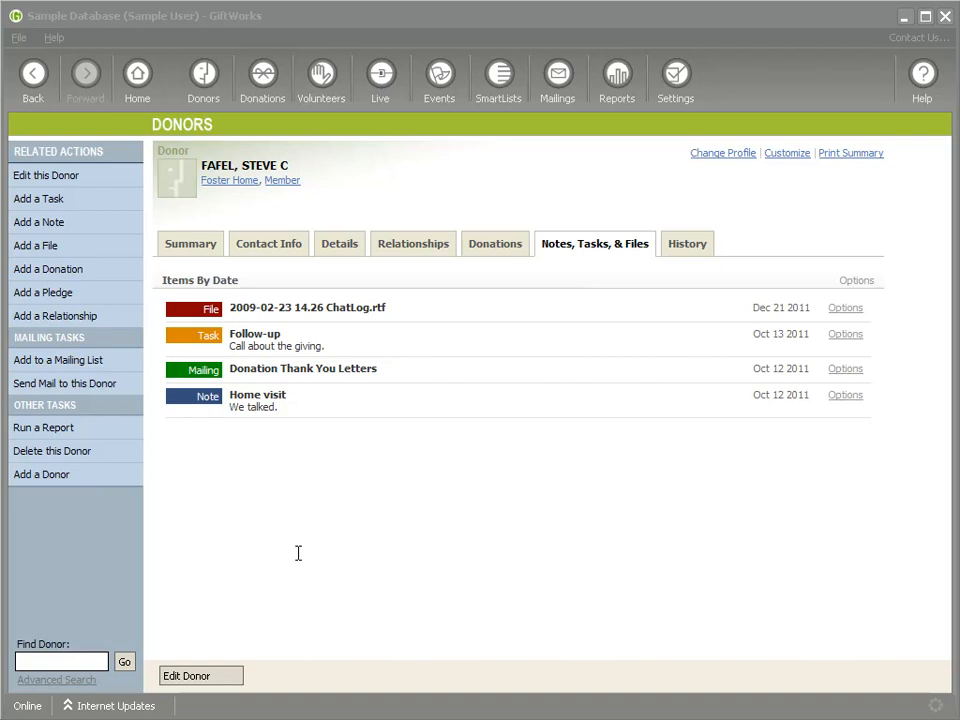
Step: Open the donor's record for editing and start adding another address
left_click(211, 677)
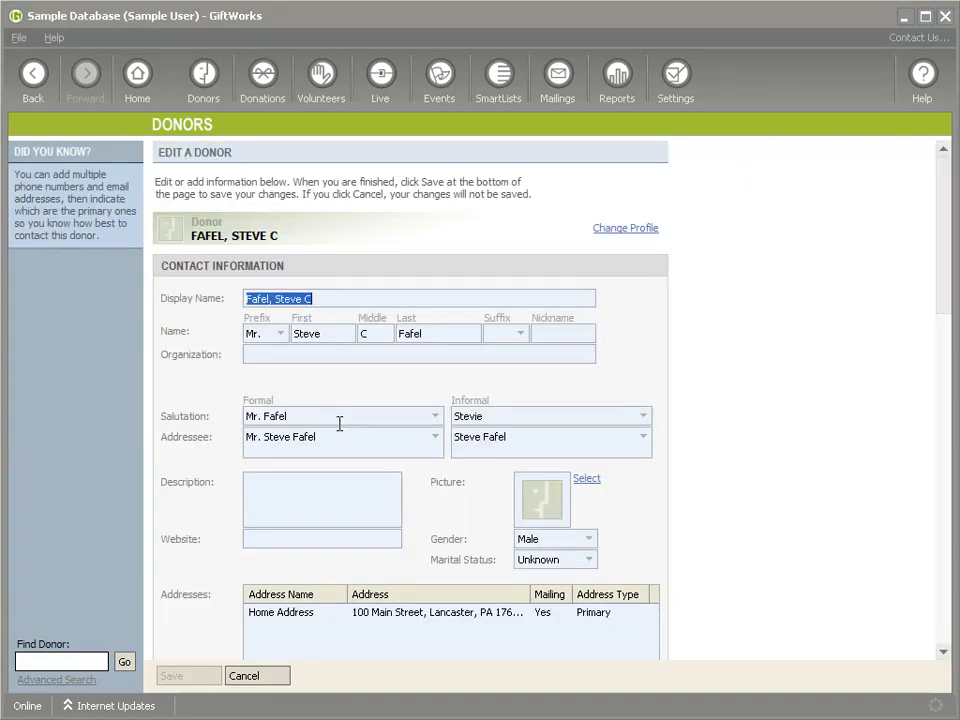
scroll(360, 490, "down", 3)
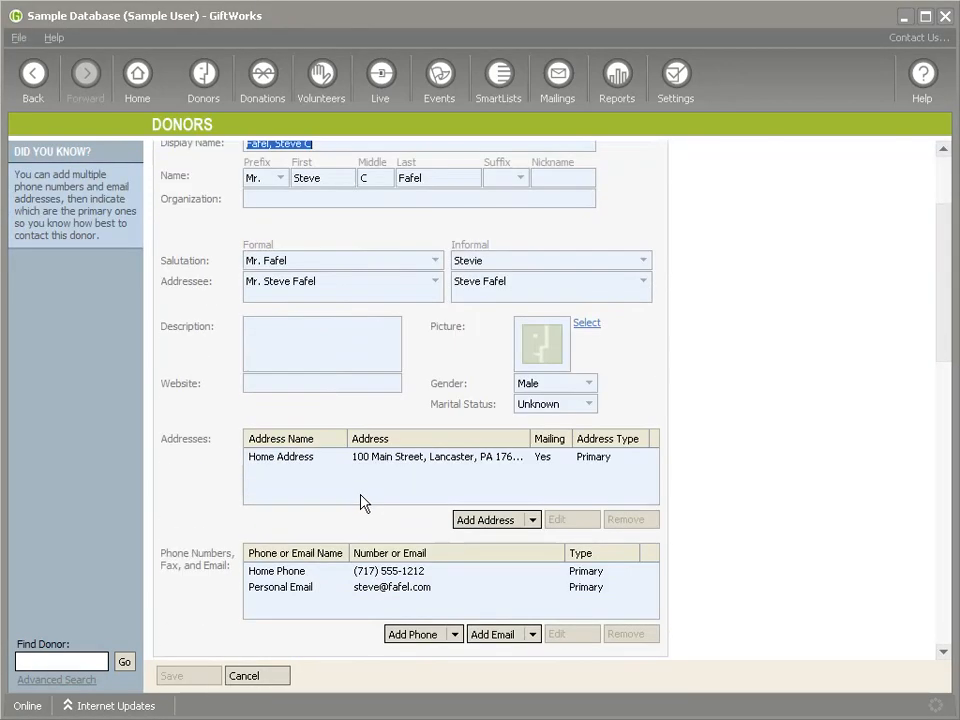
left_click(283, 462)
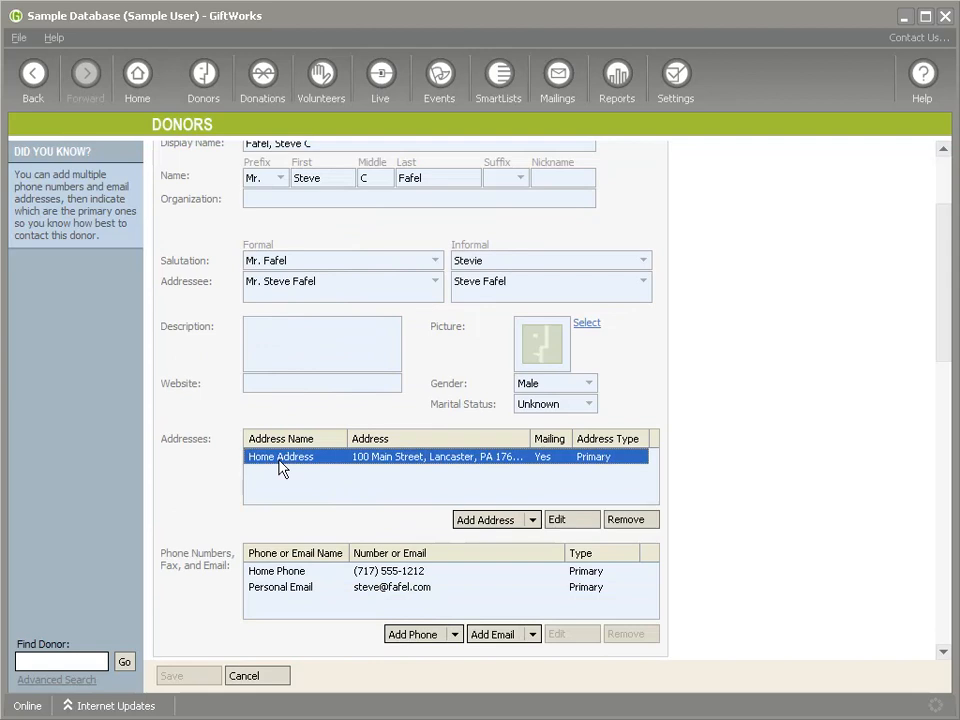
left_click(498, 521)
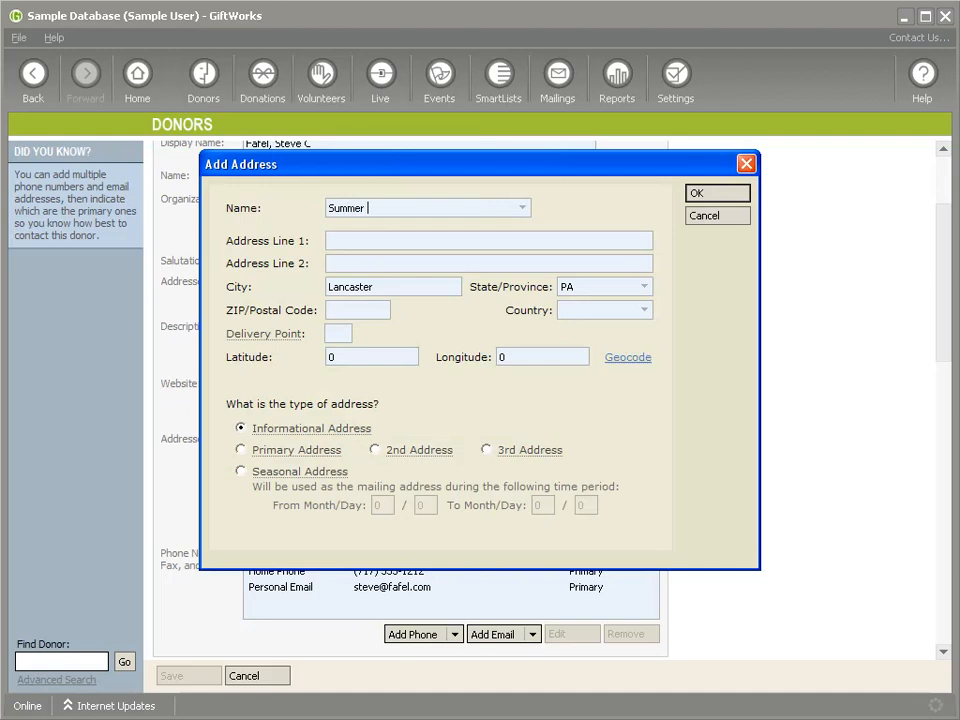
Step: Enter the Summer Home address: 200 Main Street, Orlando, FL
type("me")
key("Tab")
type("200 Main Stree")
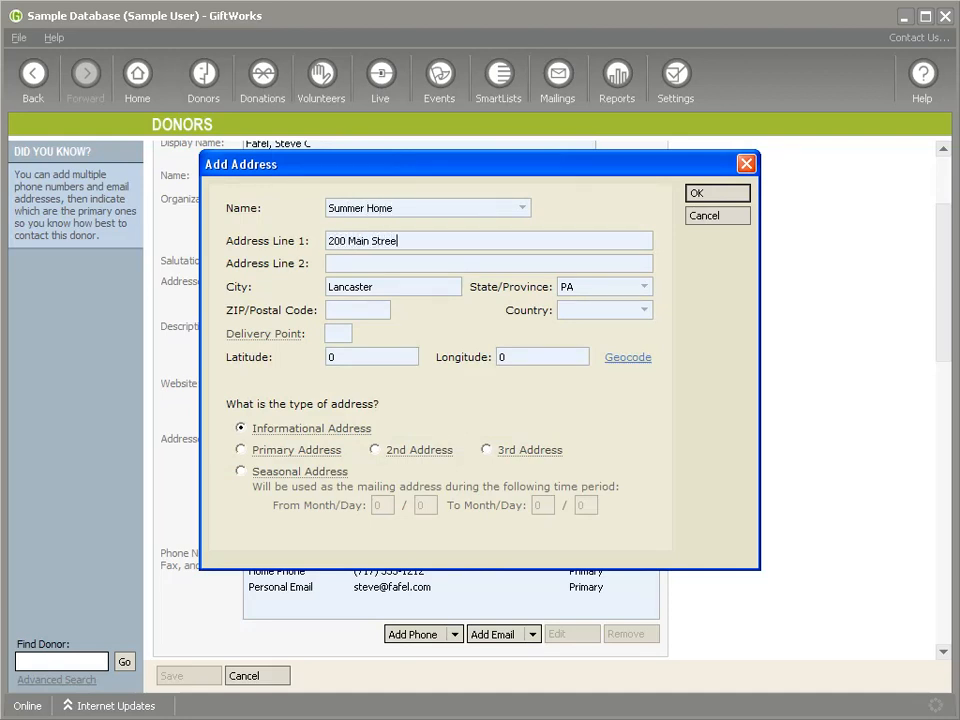
type("t")
key("Tab")
key("Tab")
type("o")
key("BackSpace")
key("BackSpace")
key("BackSpace")
key("Tab")
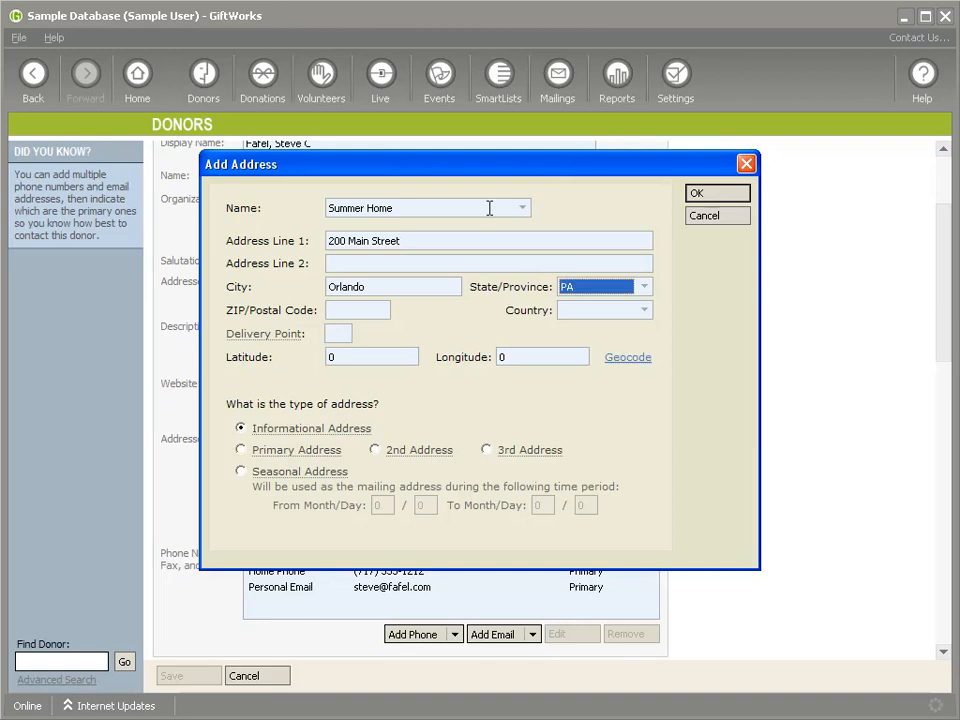
key("Tab")
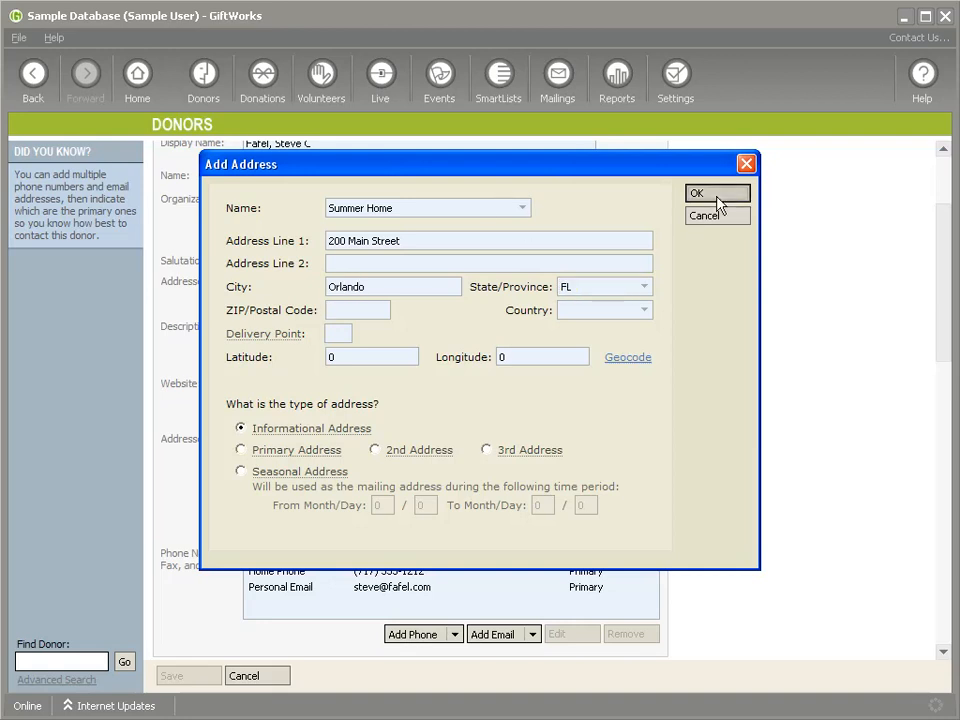
Step: Make it a seasonal address used from 6/1 to 9/30 and save it
left_click(240, 472)
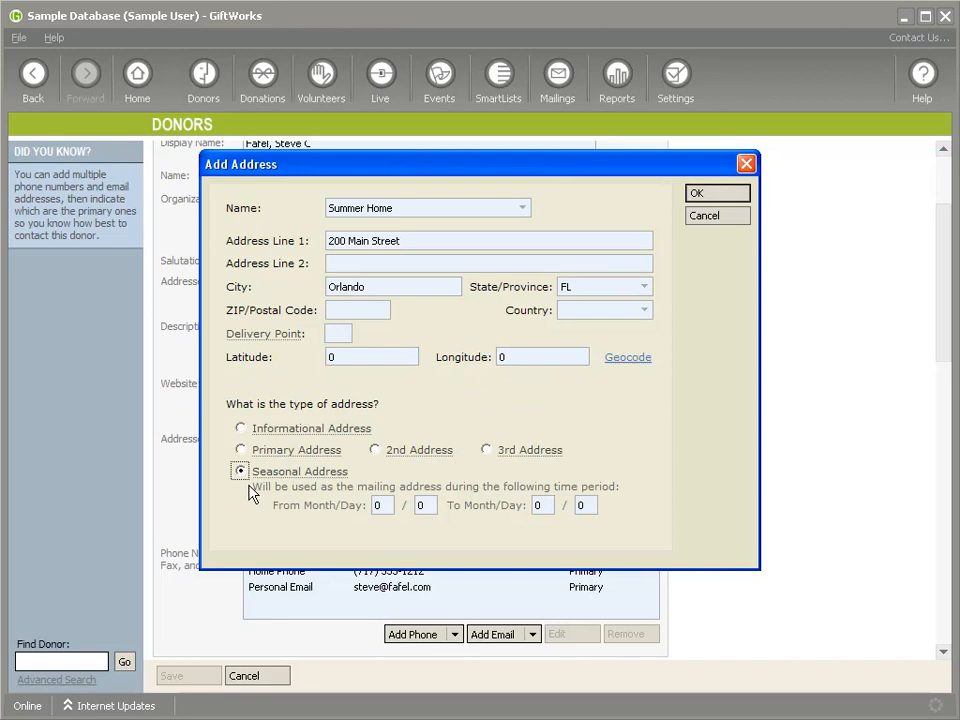
left_click(380, 505)
key("Tab")
type("1")
type("93")
type("30")
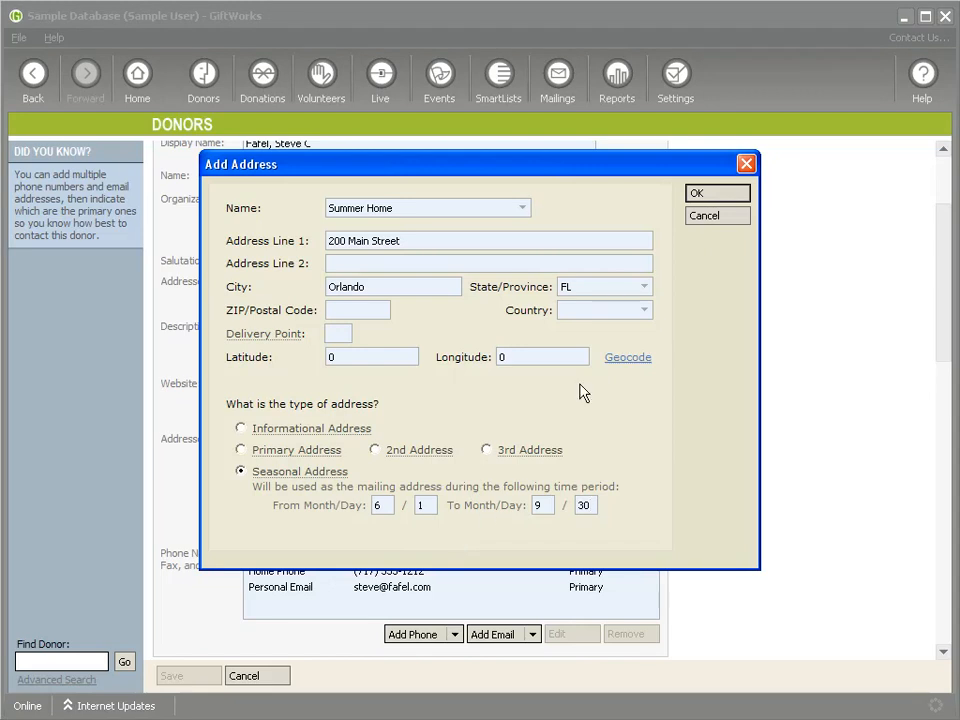
left_click(717, 192)
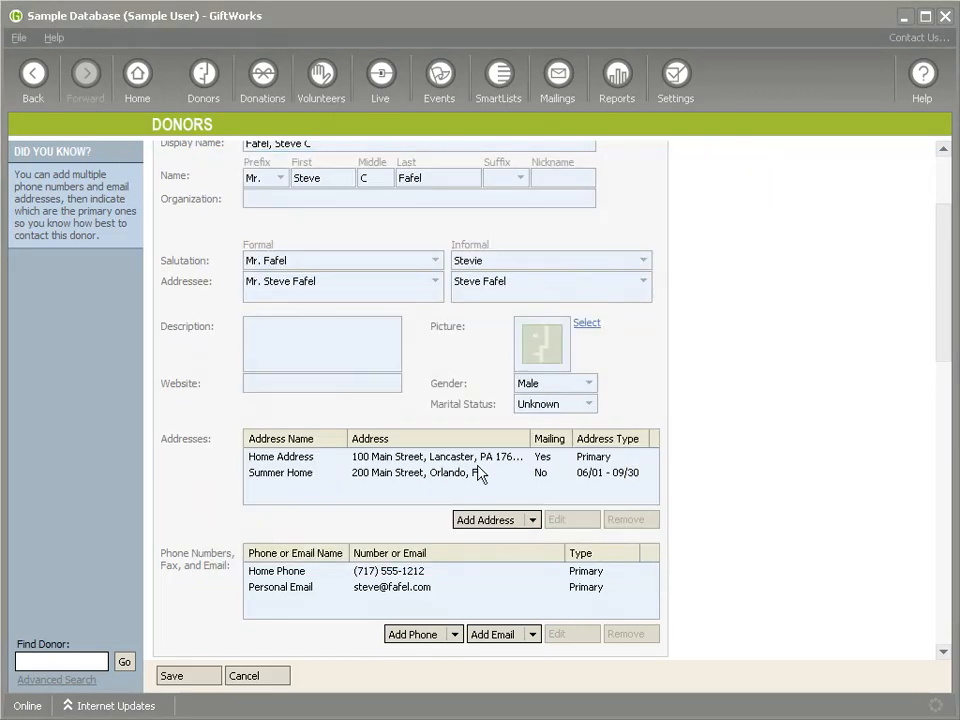
Step: Change the Summer Home season's end month to 12, ending 12/30
left_click(281, 459)
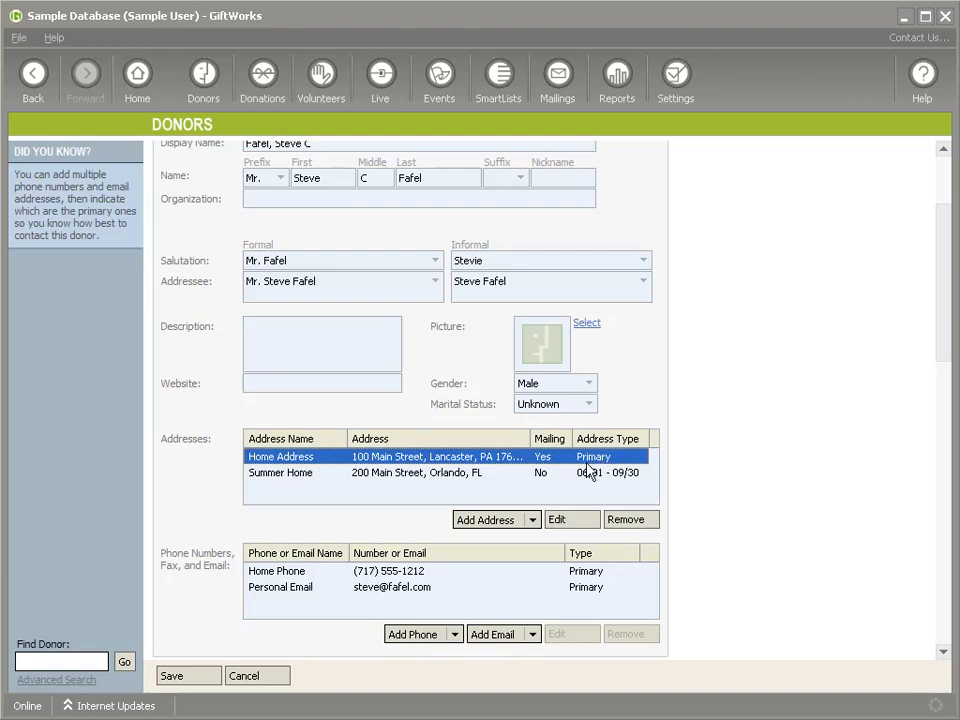
left_click(589, 474)
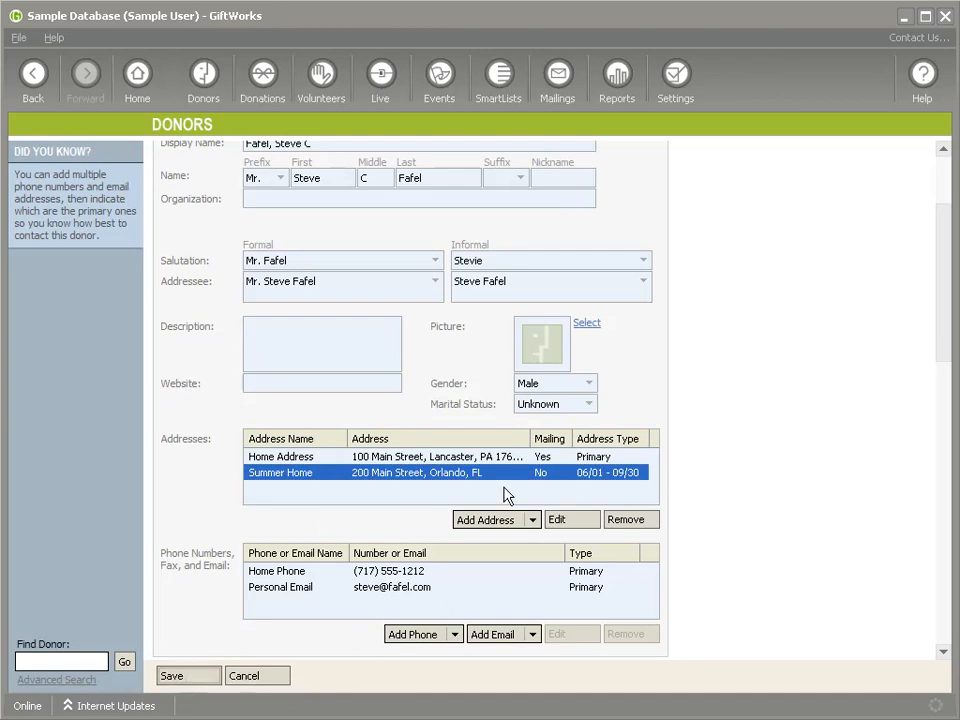
double_click(615, 481)
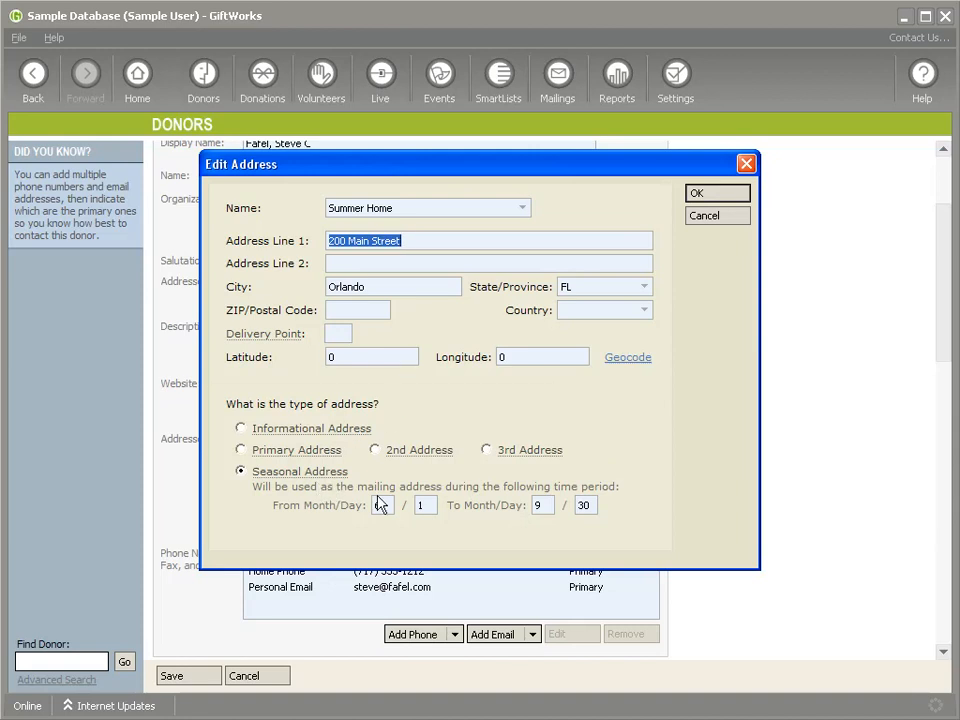
double_click(541, 506)
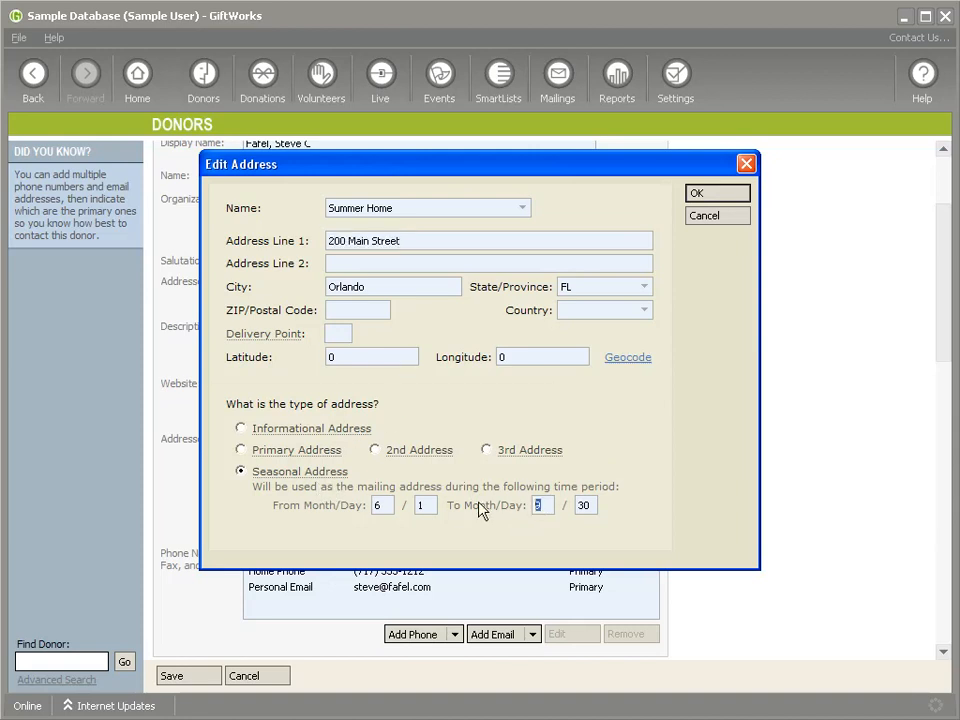
type("12")
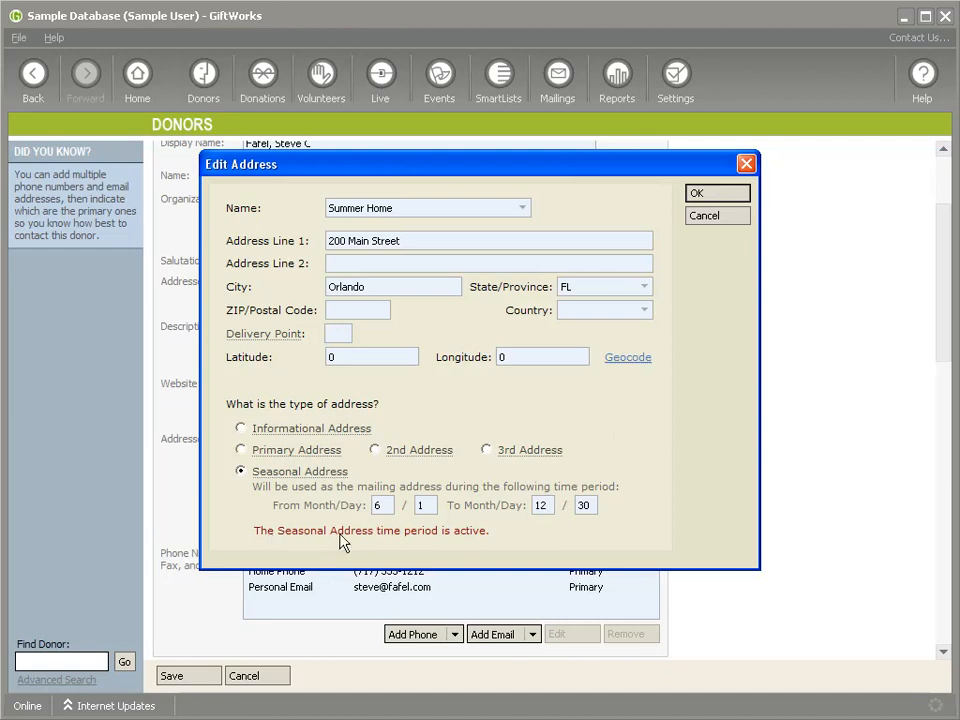
left_click(707, 193)
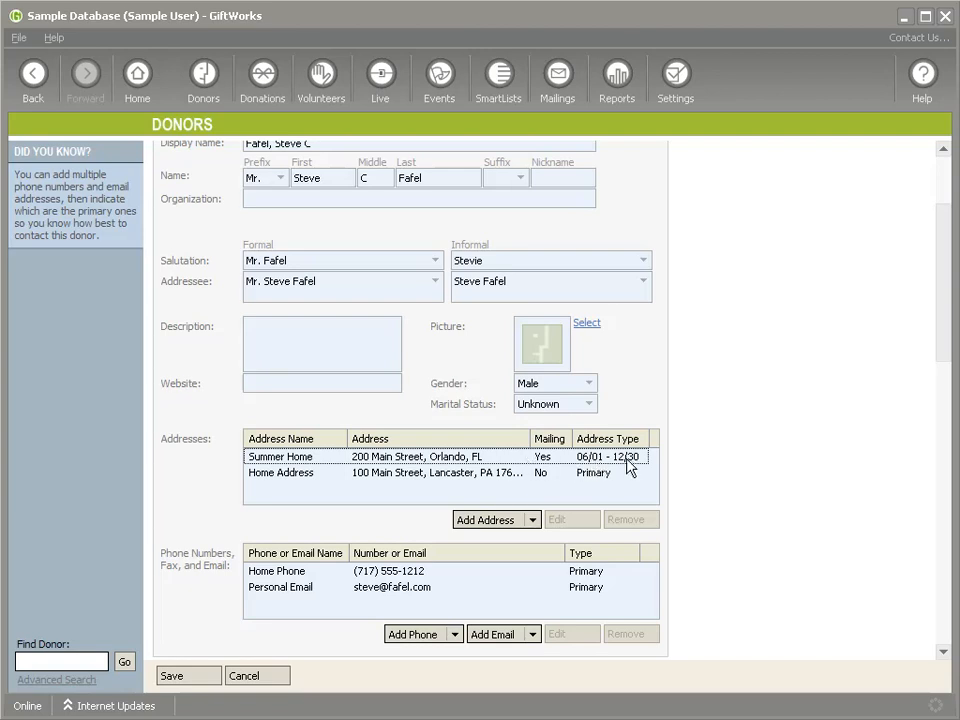
Step: Restore the season end month to 9, save the donor, and show its contact info
double_click(630, 458)
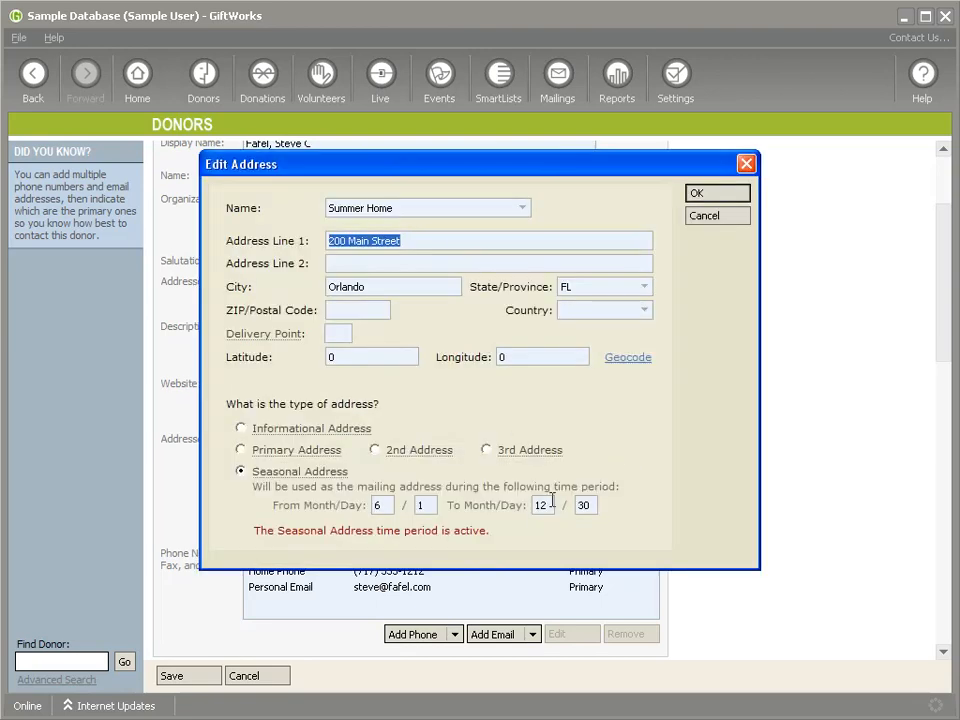
double_click(541, 505)
type("9")
left_click(690, 197)
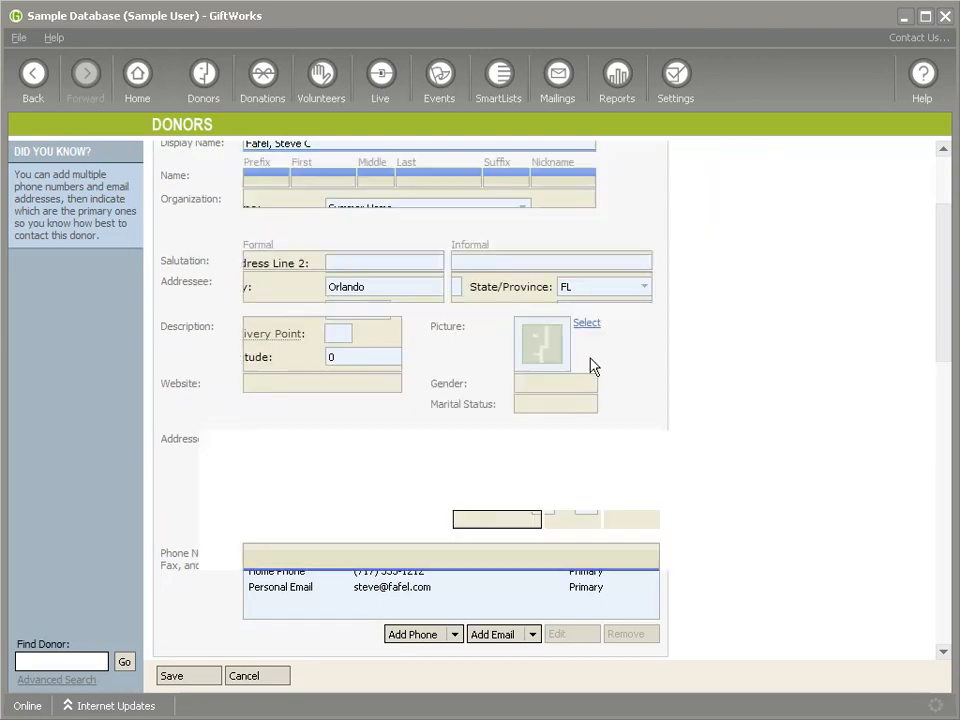
left_click(184, 679)
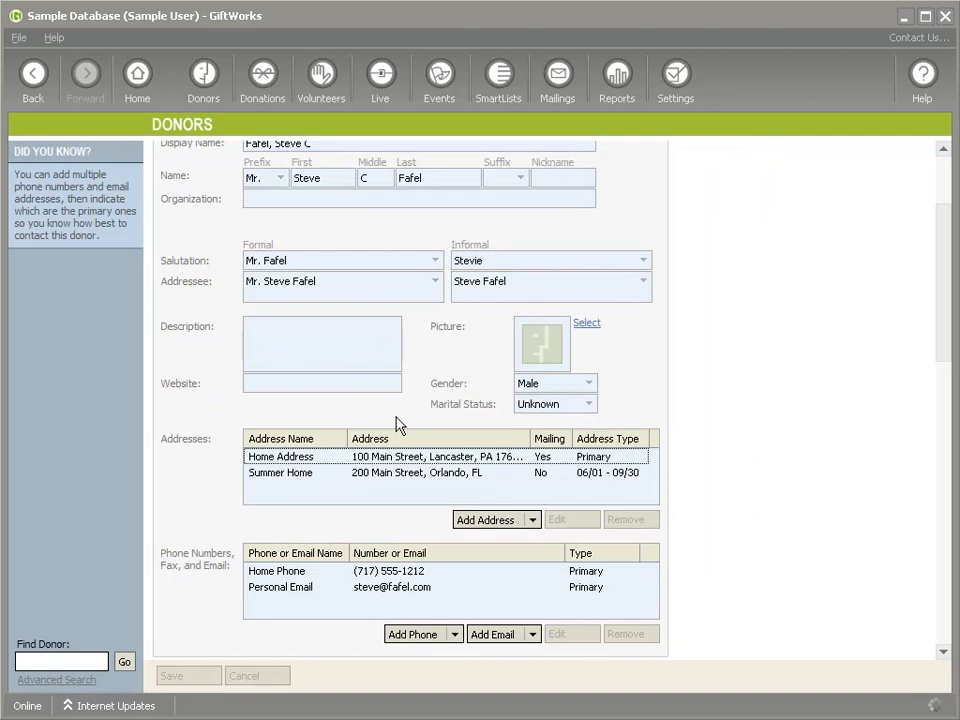
left_click(274, 246)
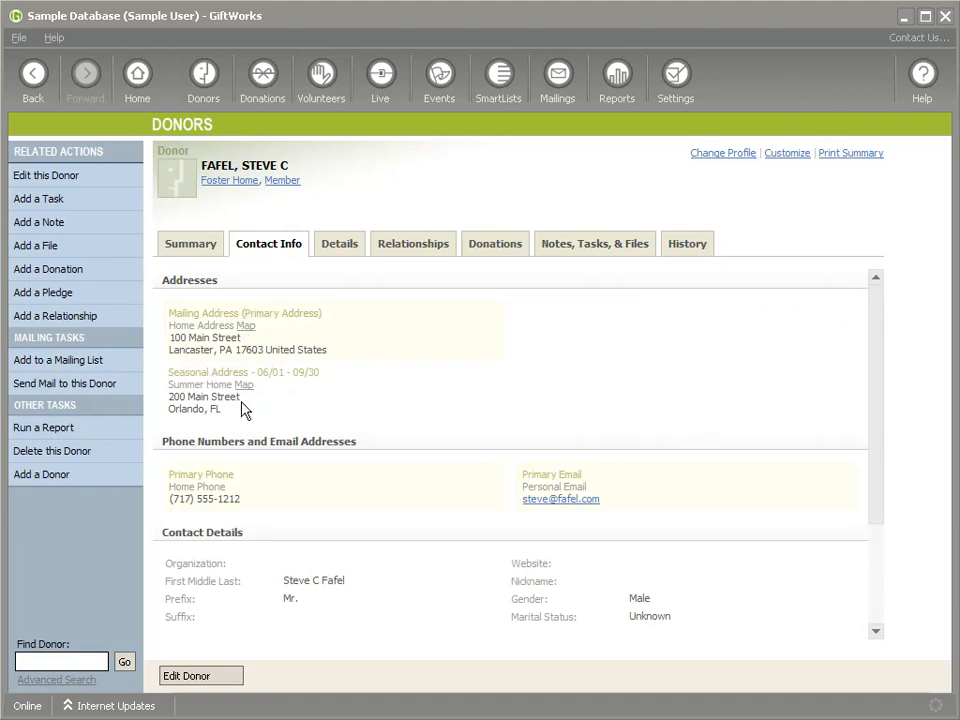
Step: Sign out, then sign back in to the Sample Database with the account password
left_click_drag(258, 374, 330, 375)
left_click(333, 379)
left_click(18, 37)
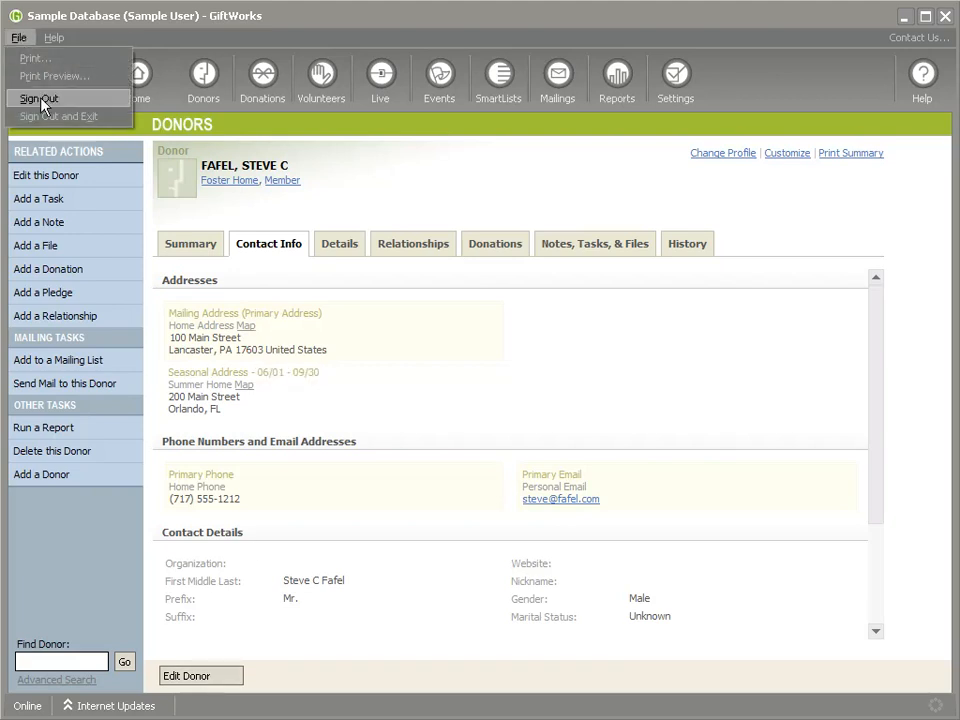
left_click(40, 99)
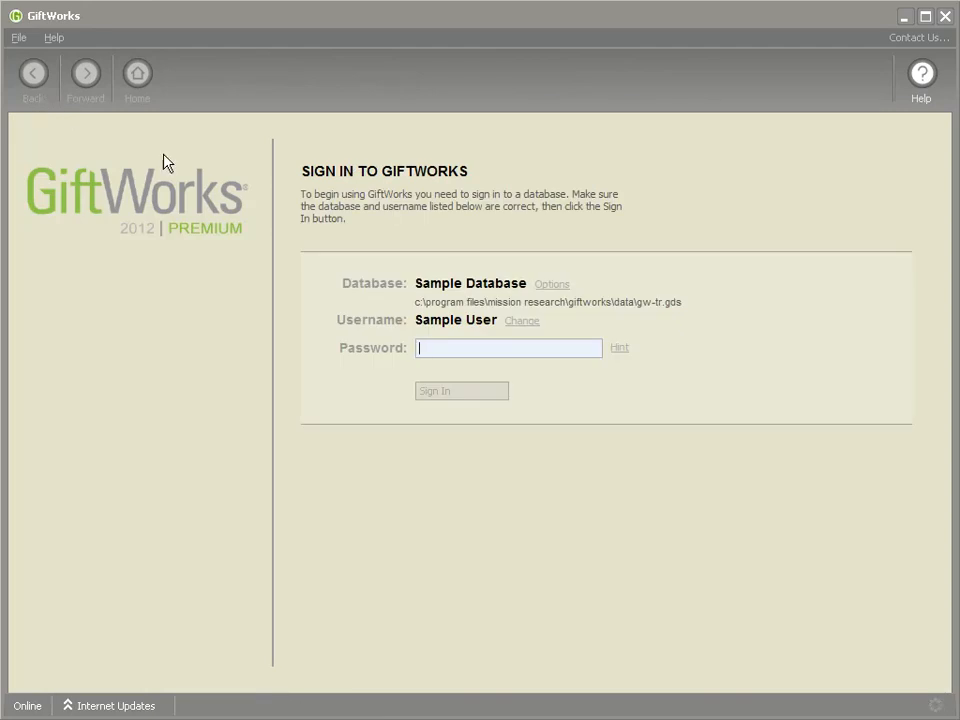
type("****")
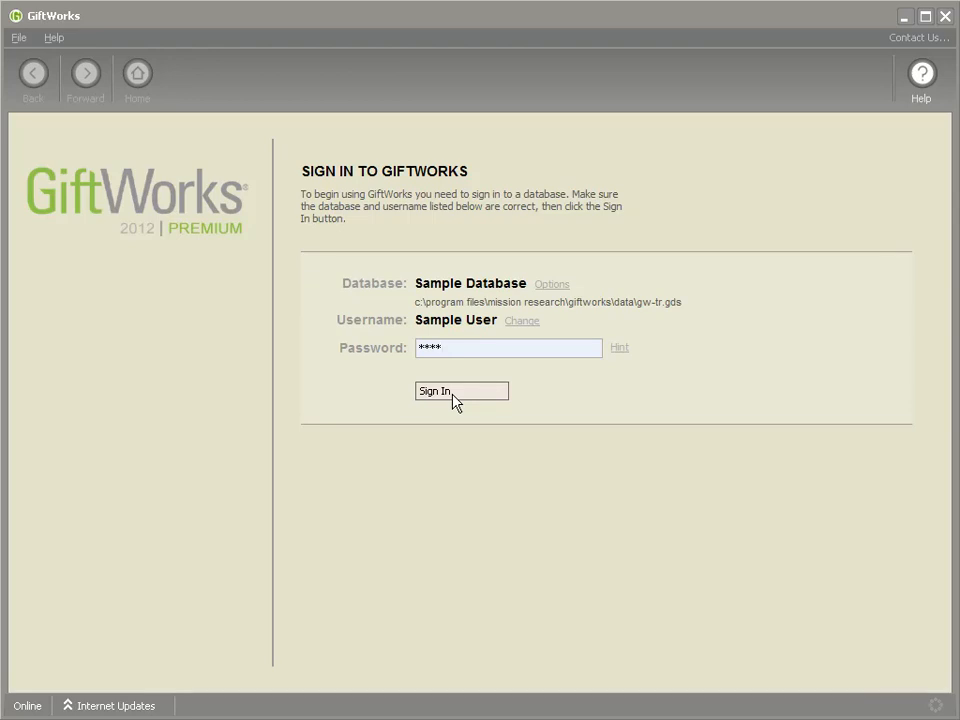
left_click(452, 394)
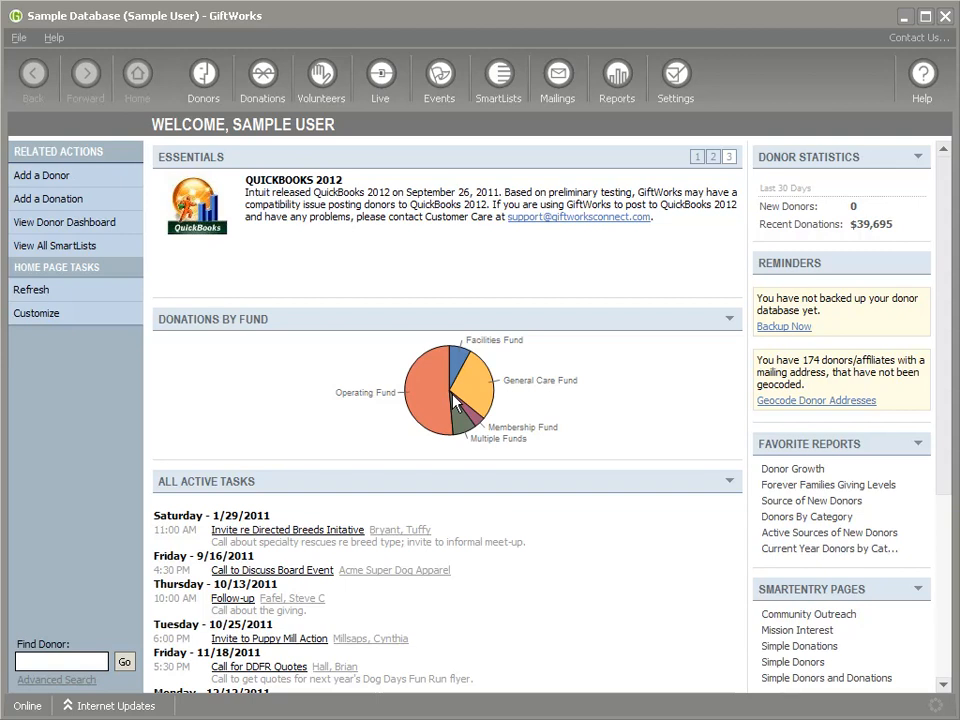
Step: Open the sample donor's Contact Info and highlight the 06/01 and 09/30 season dates
left_click(203, 80)
left_click(343, 284)
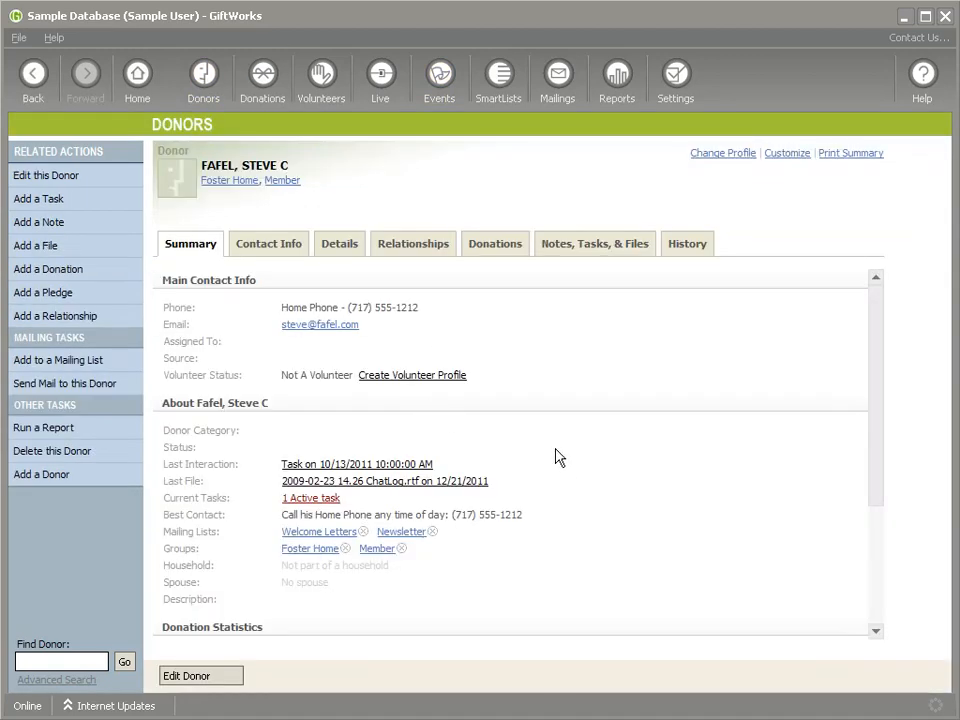
left_click(299, 254)
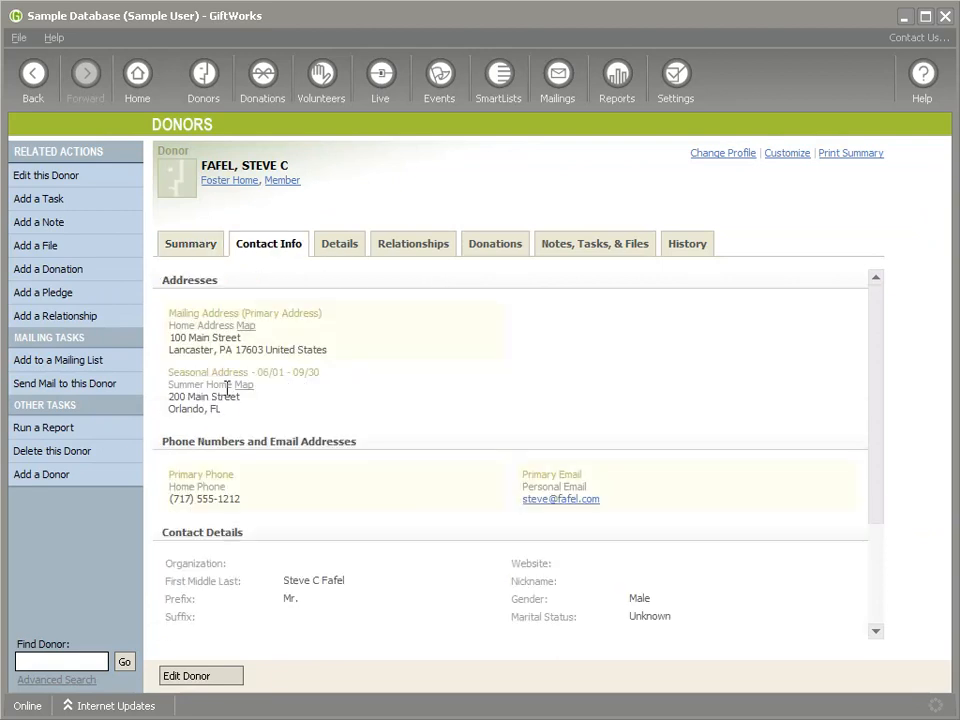
double_click(264, 373)
double_click(300, 372)
Step: Start a mailing to this donor, check its recipients, then cancel it and return to the summary
left_click(78, 391)
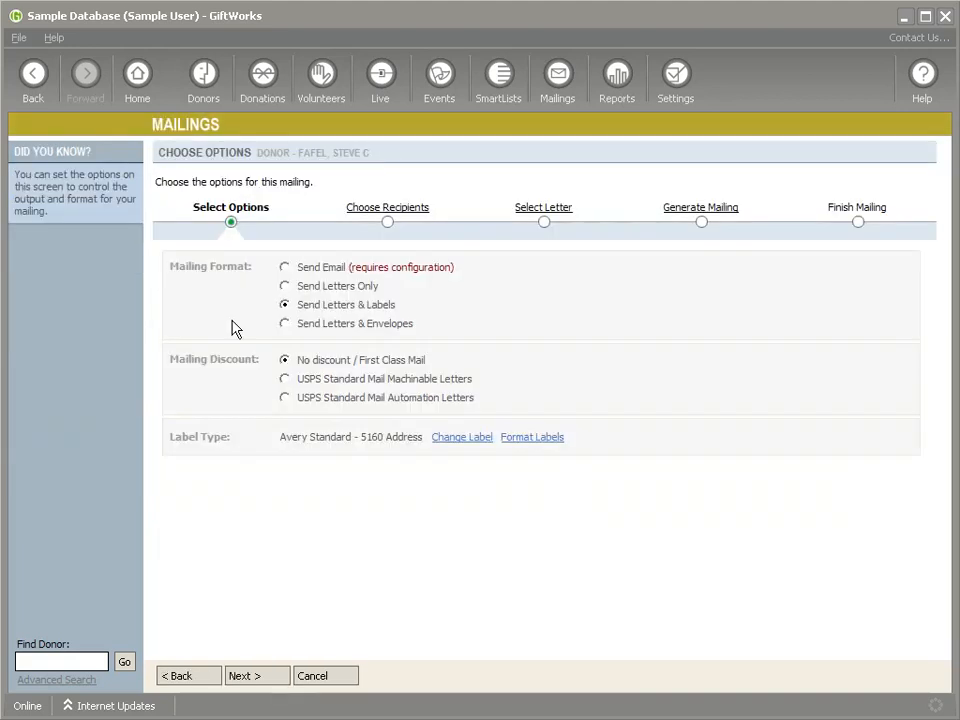
left_click(380, 212)
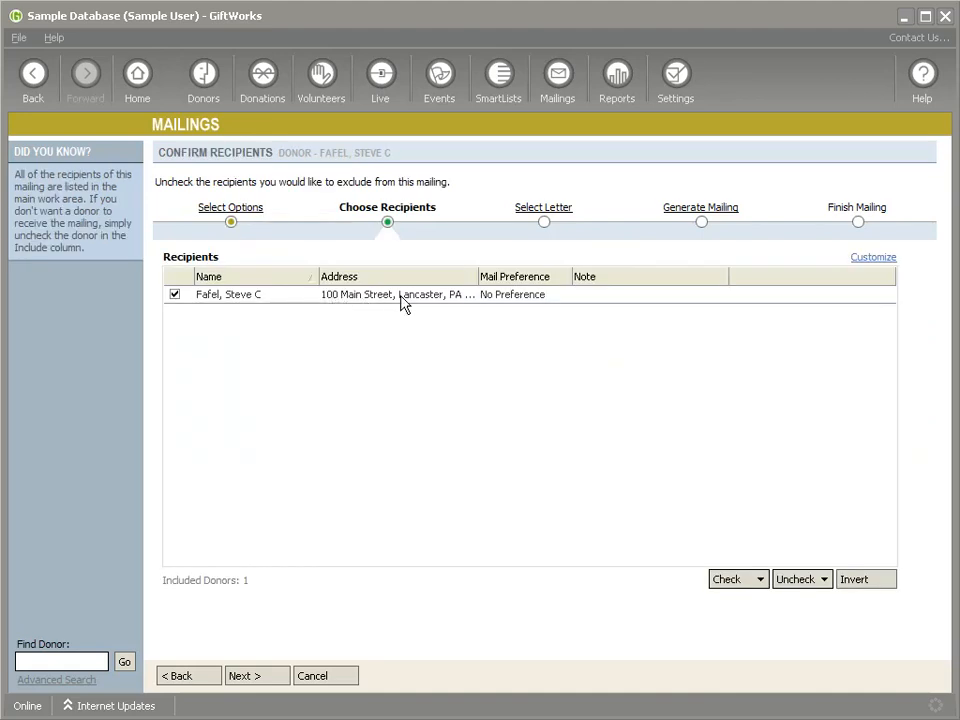
left_click(318, 678)
left_click(566, 418)
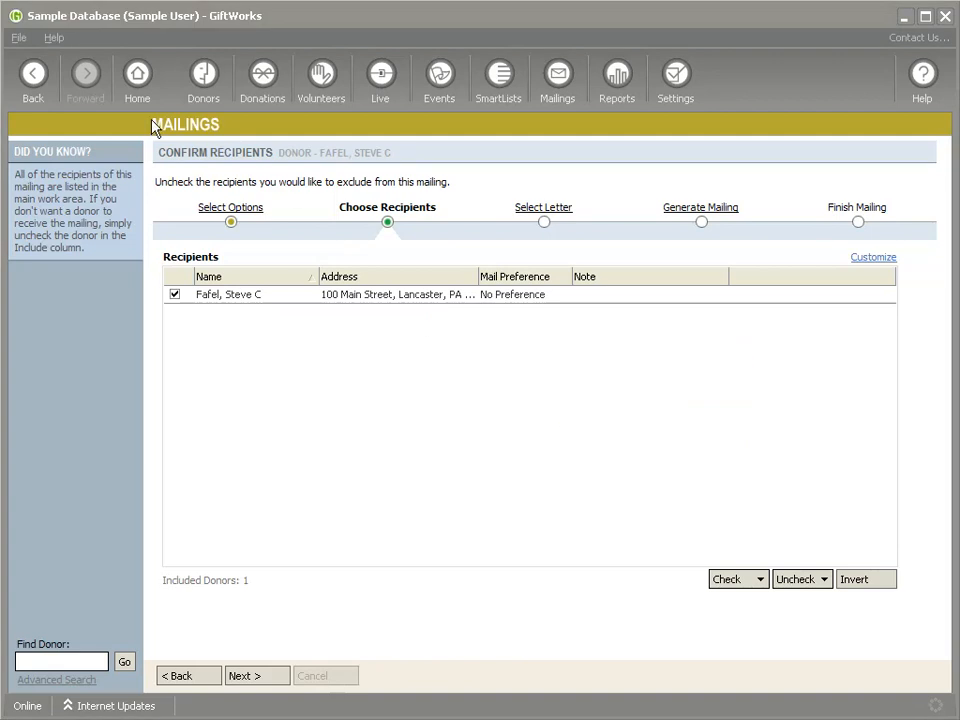
left_click(33, 72)
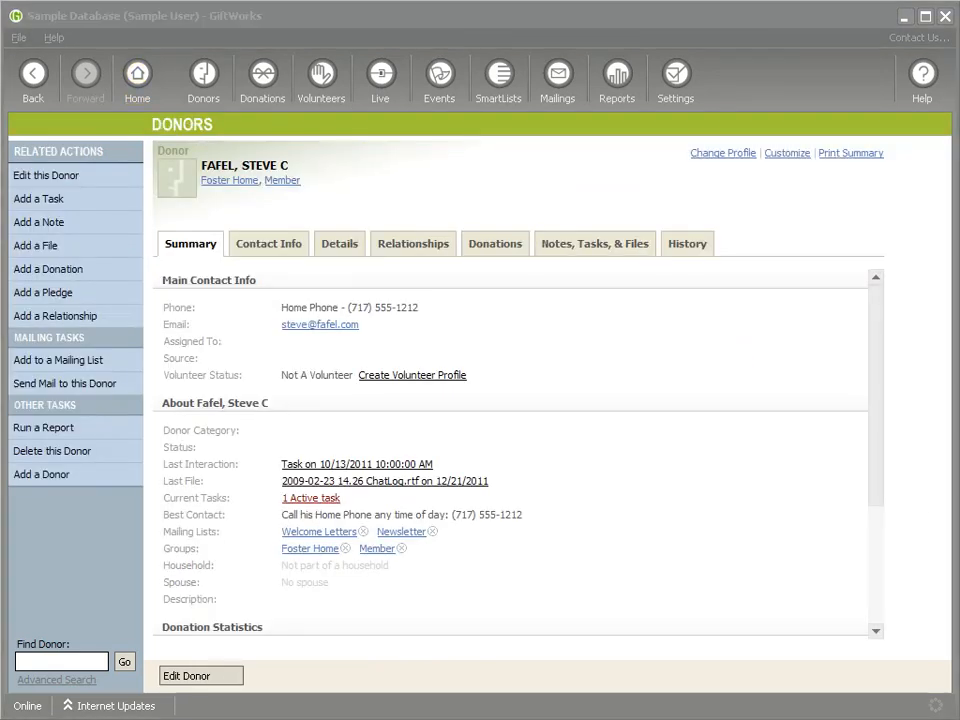
Step: Set the system date to July 2011 and view the donor's contact info
left_click_drag(195, 24, 319, 121)
left_click(172, 188)
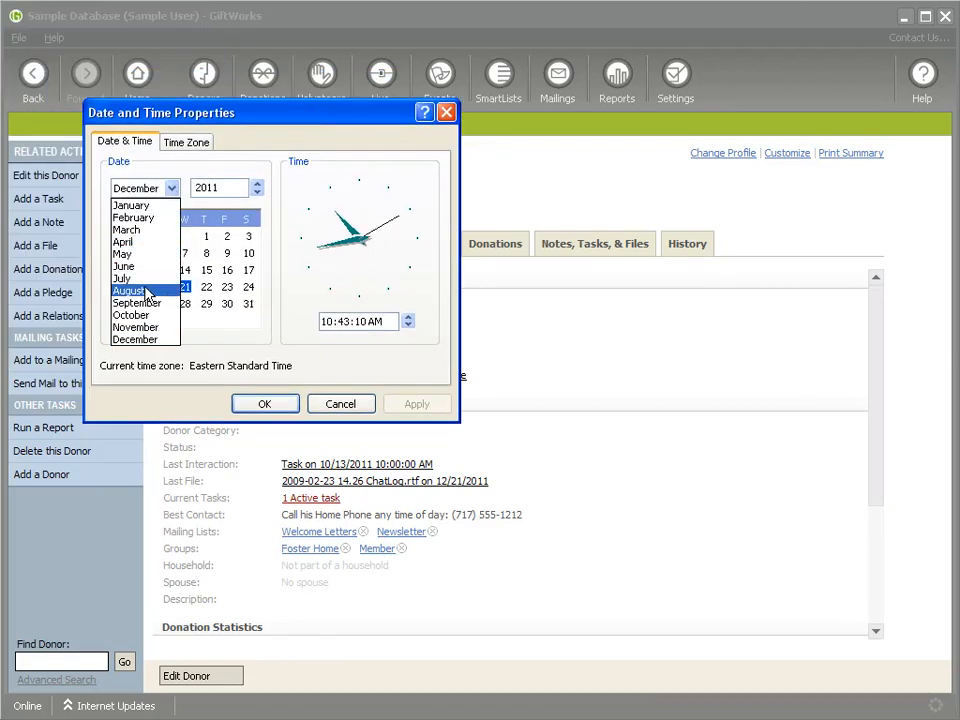
left_click(146, 278)
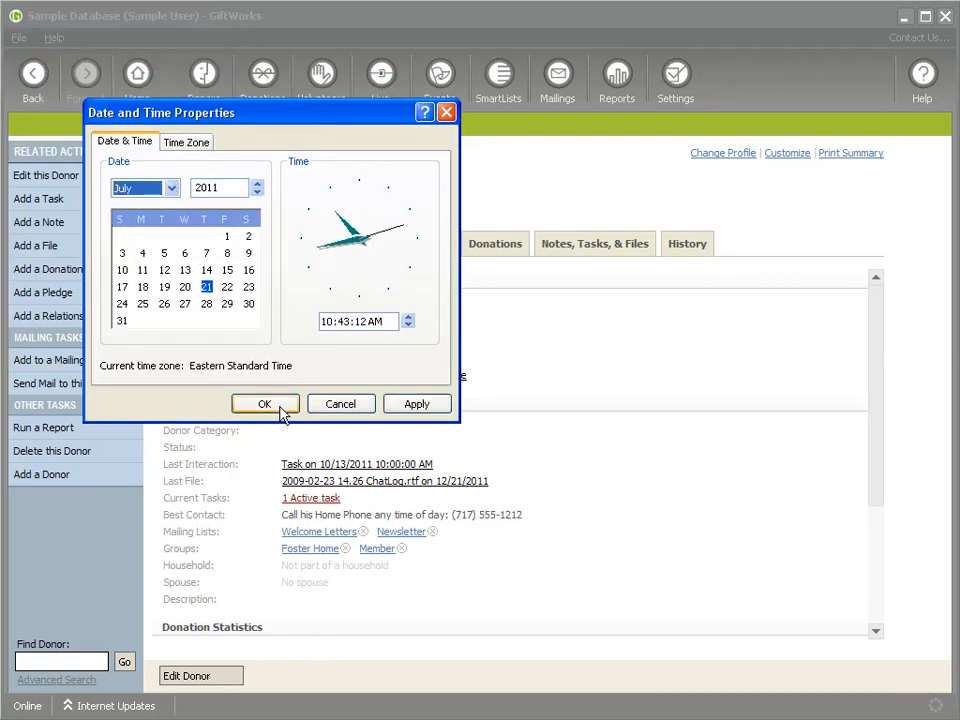
left_click(281, 410)
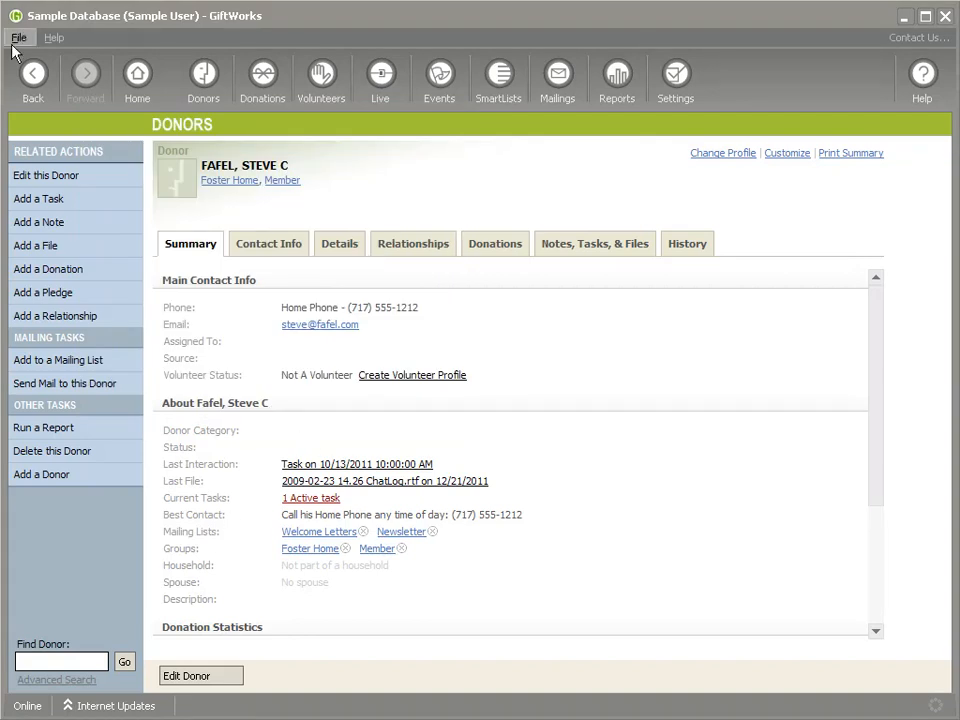
left_click(266, 245)
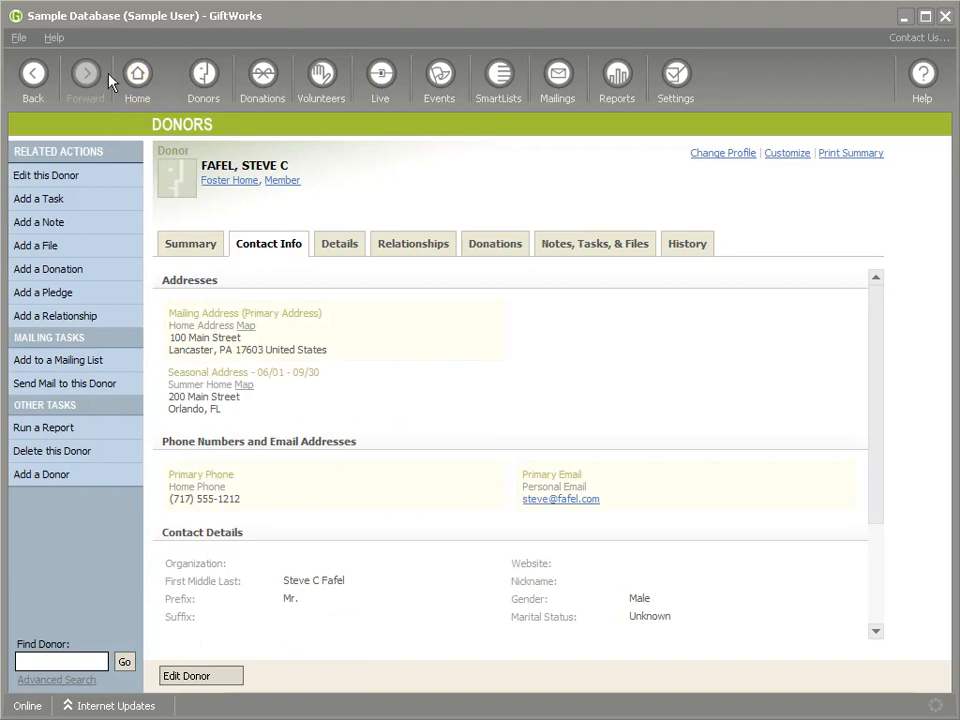
Step: Sign out and back in, then bring up actions for the second donor on the Donors dashboard
left_click(18, 37)
left_click(30, 97)
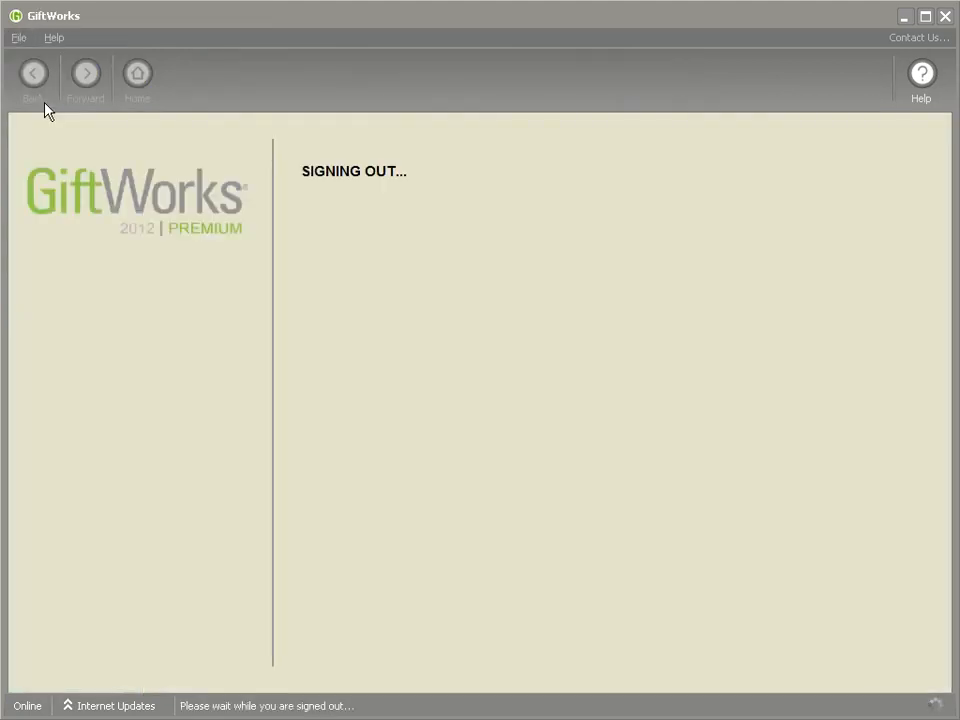
type("****")
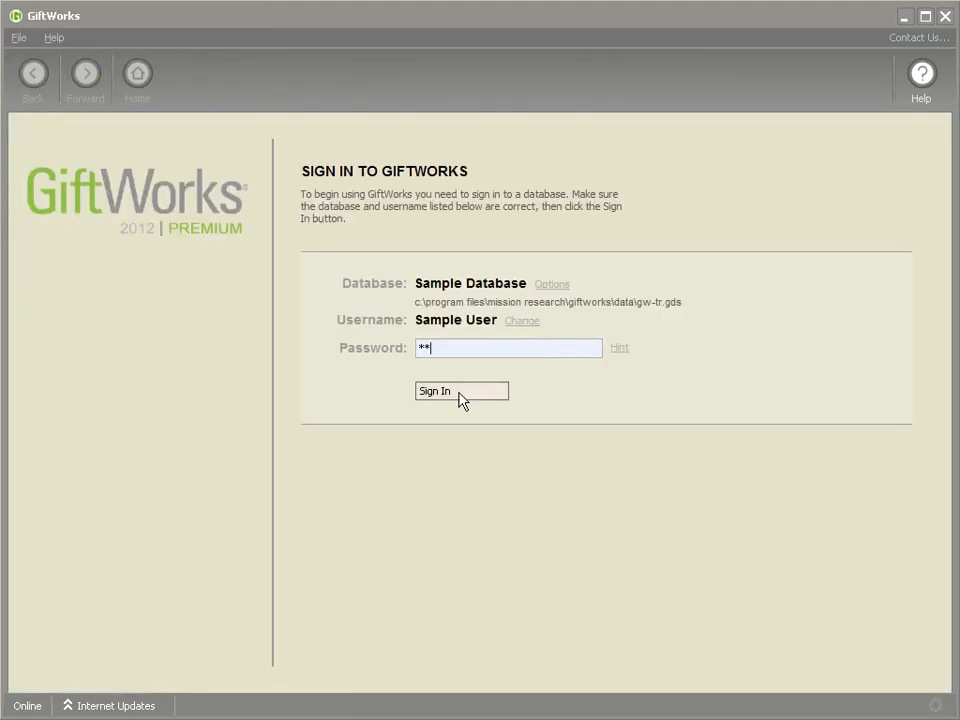
left_click(441, 396)
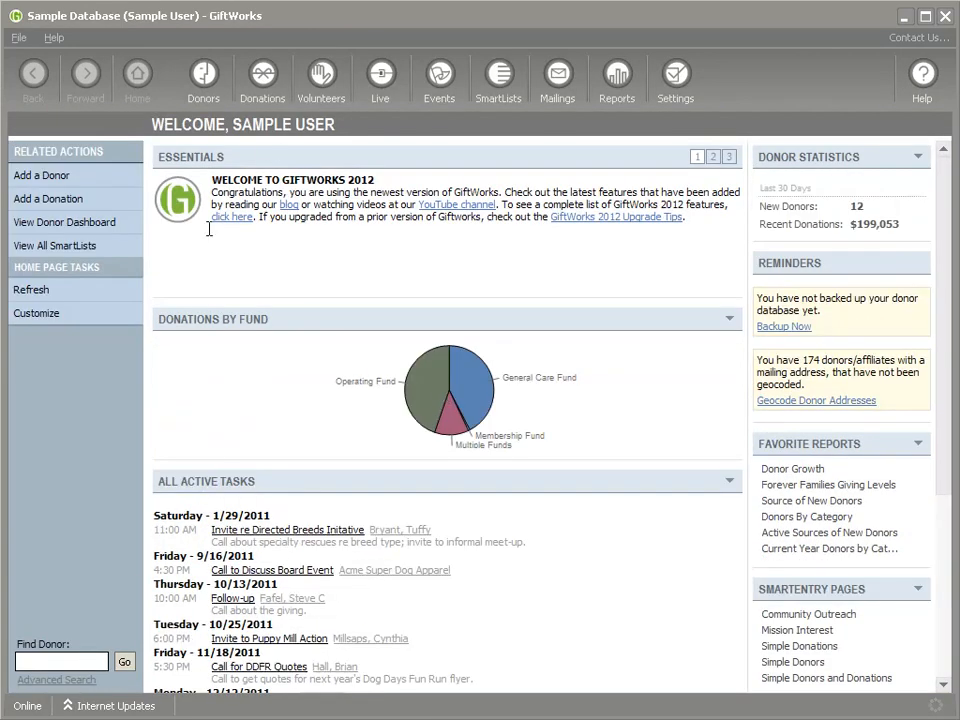
left_click(203, 75)
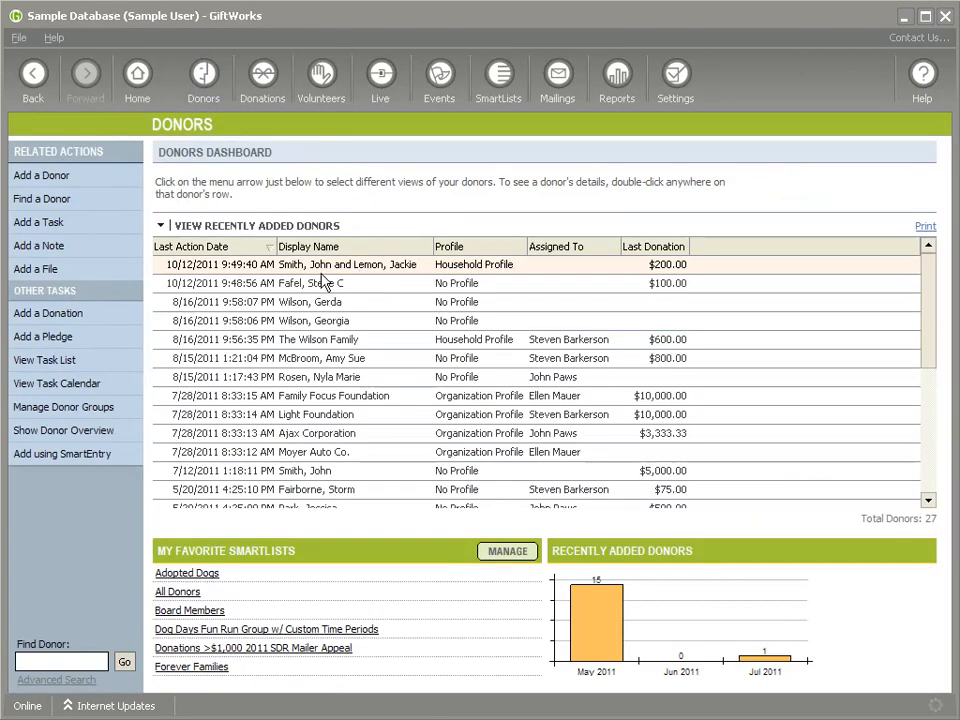
right_click(368, 289)
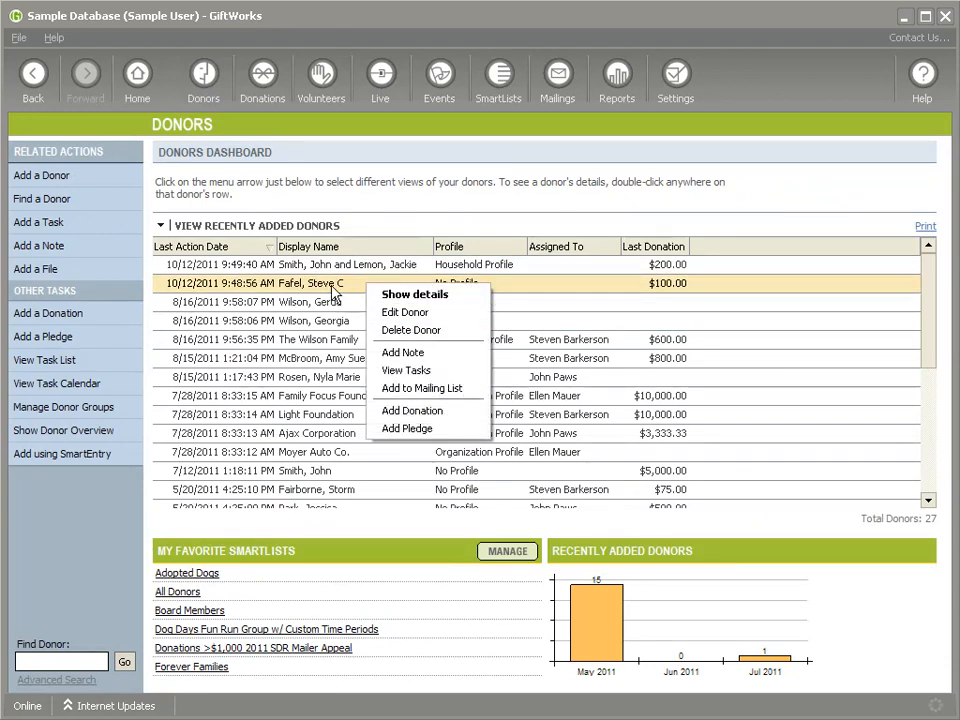
Step: Show the donor's details, open Contact Info, and select the Mailing Address heading
left_click(371, 311)
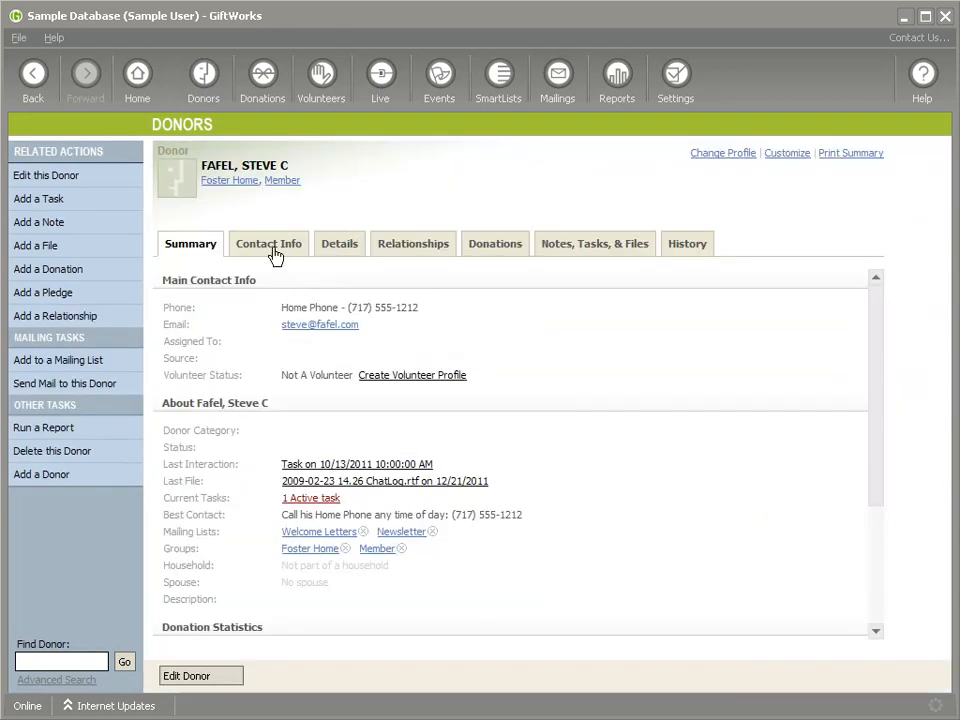
left_click(274, 250)
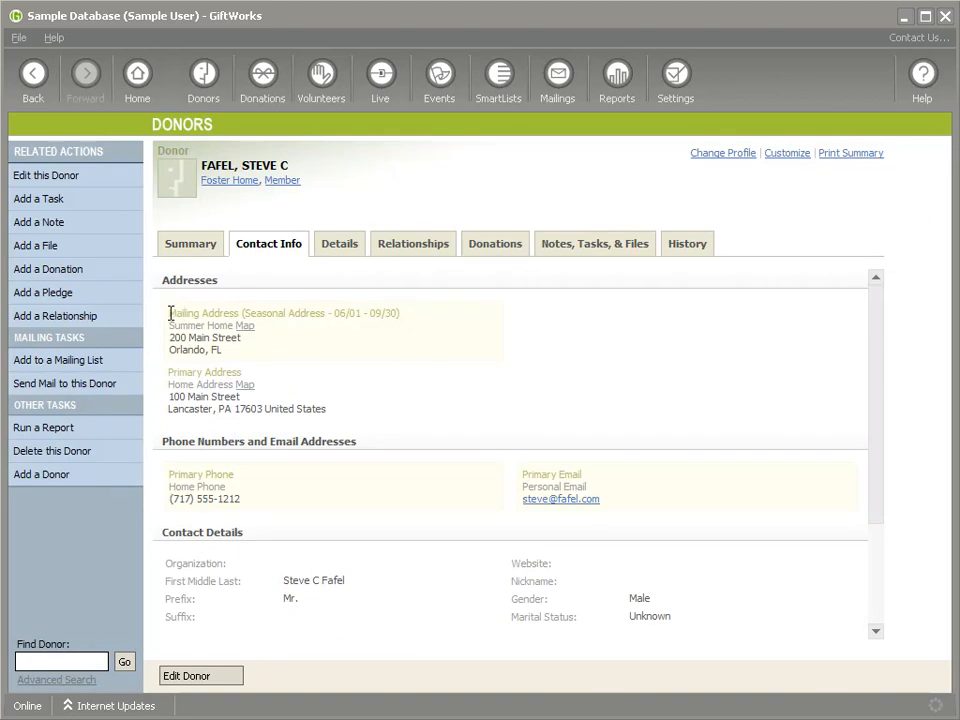
left_click_drag(170, 313, 242, 318)
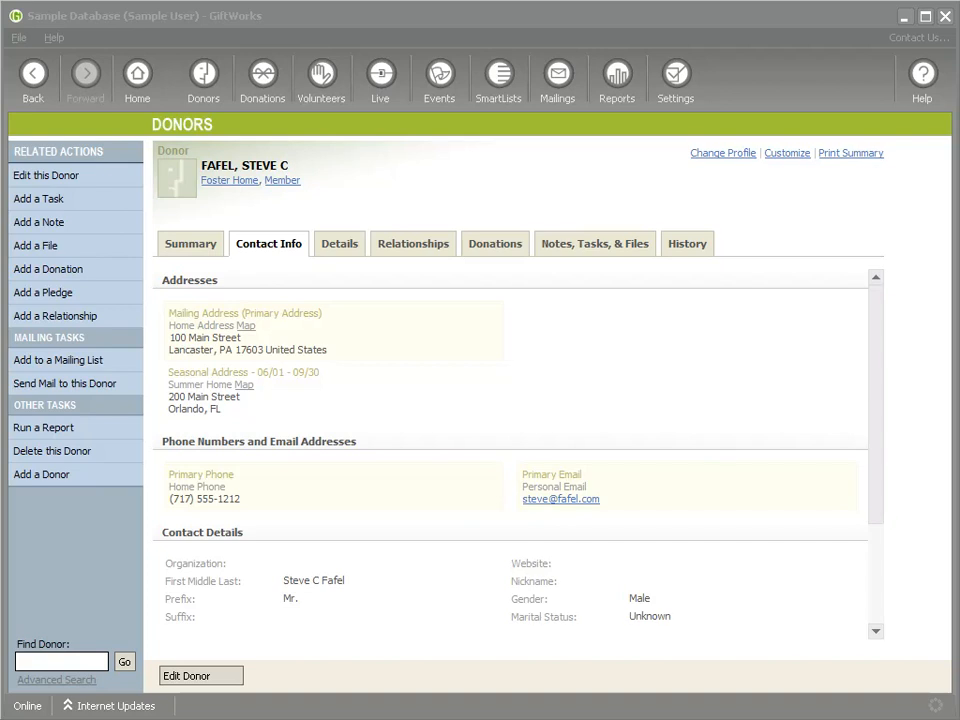
Step: Sign out and open the existing mailing-test-new database file, then sign in as the chosen user
left_click(19, 37)
left_click(40, 99)
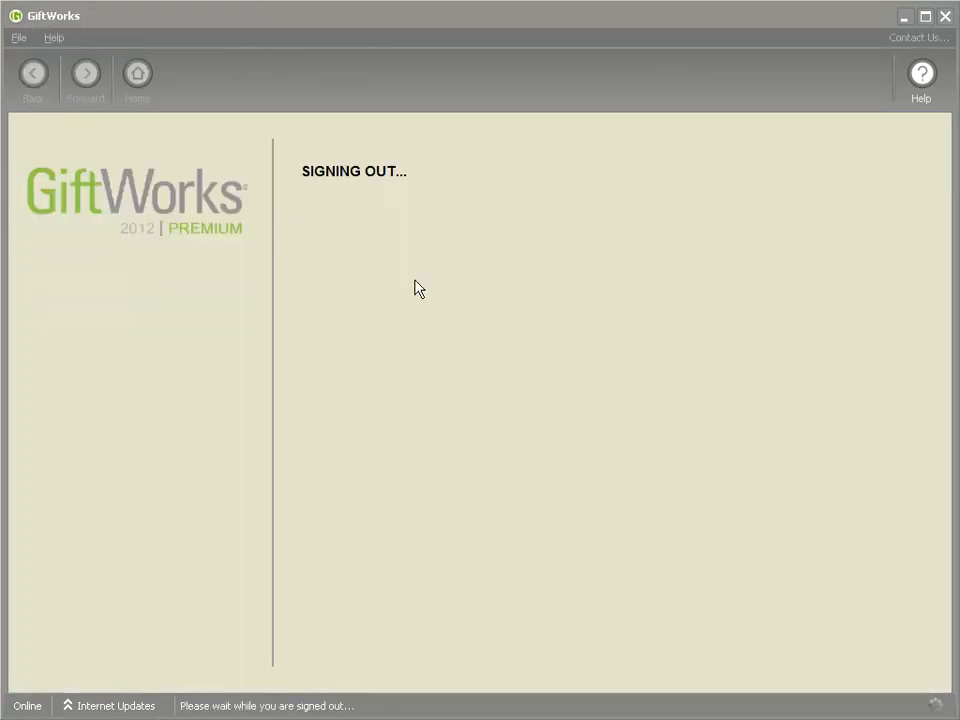
left_click(551, 285)
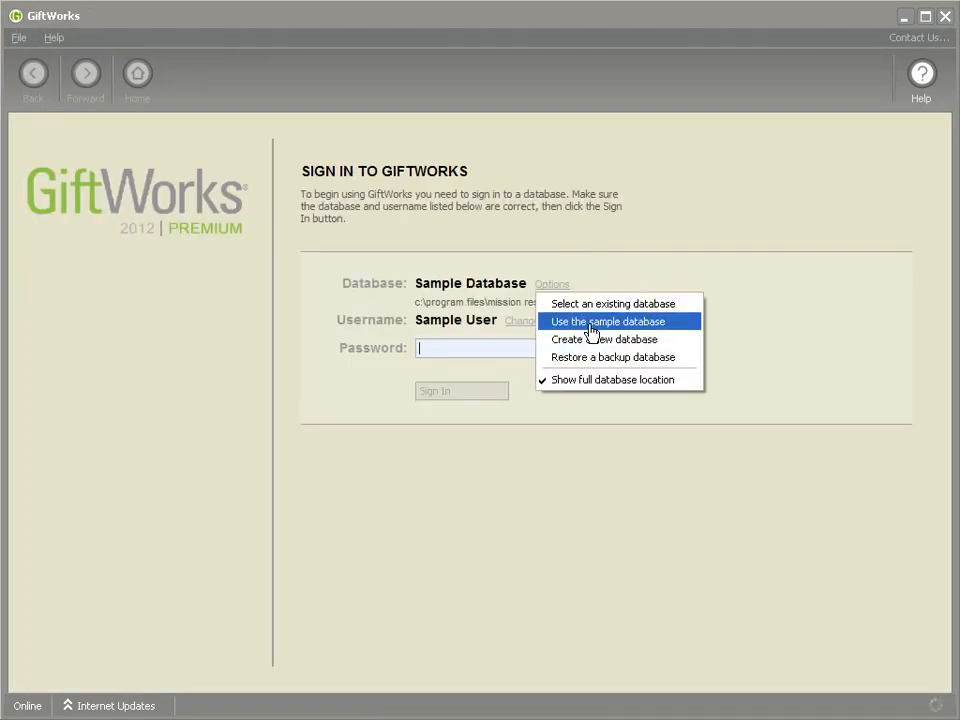
left_click(588, 304)
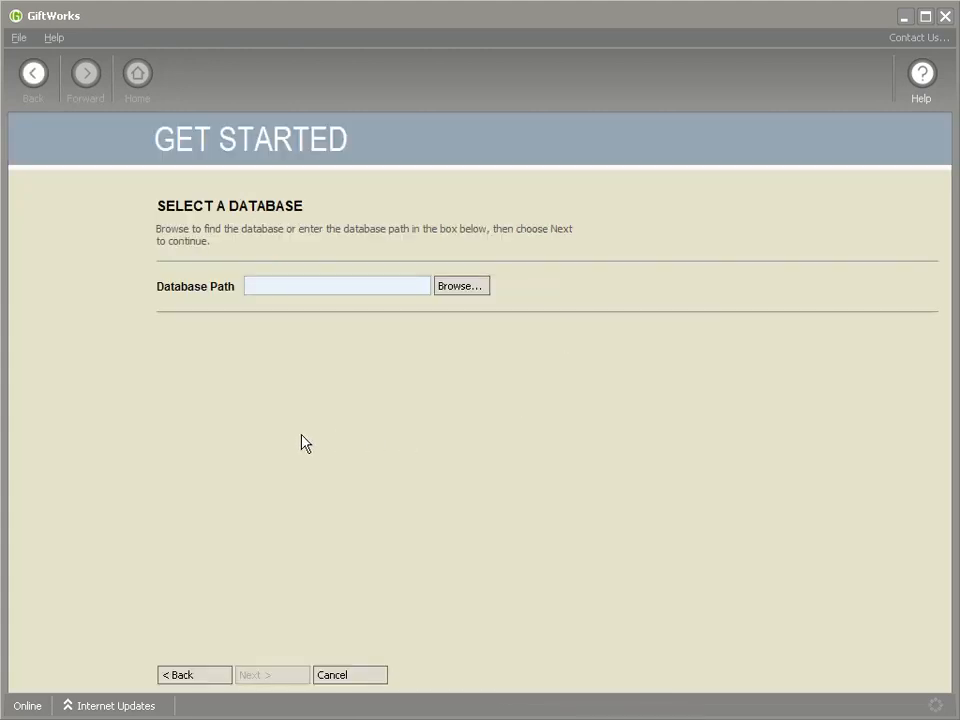
left_click(452, 288)
double_click(133, 343)
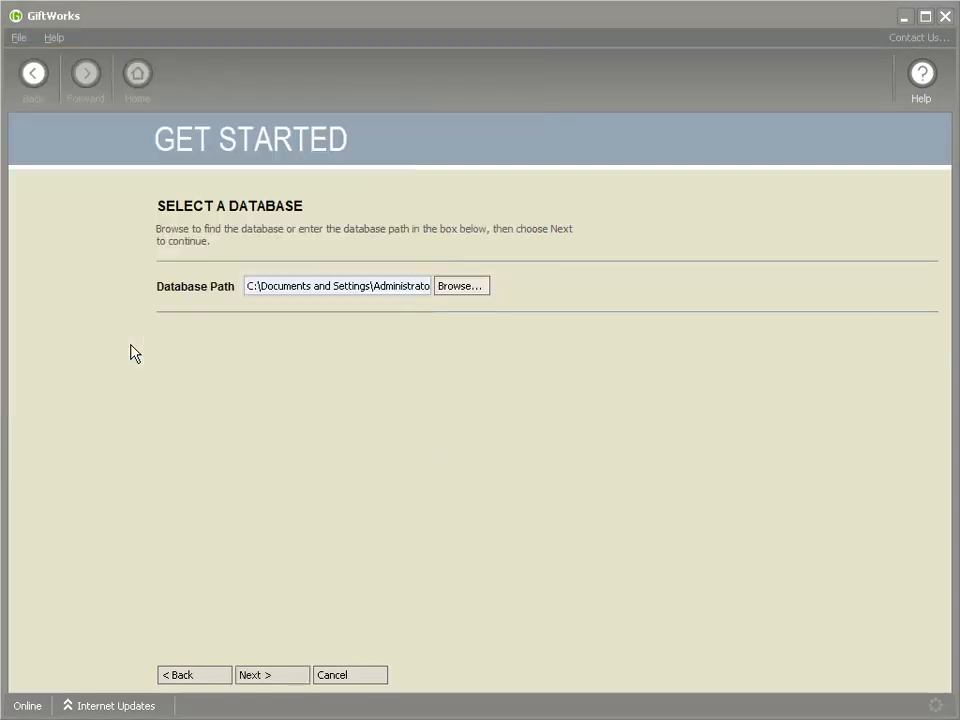
left_click(255, 677)
left_click(224, 314)
left_click(298, 672)
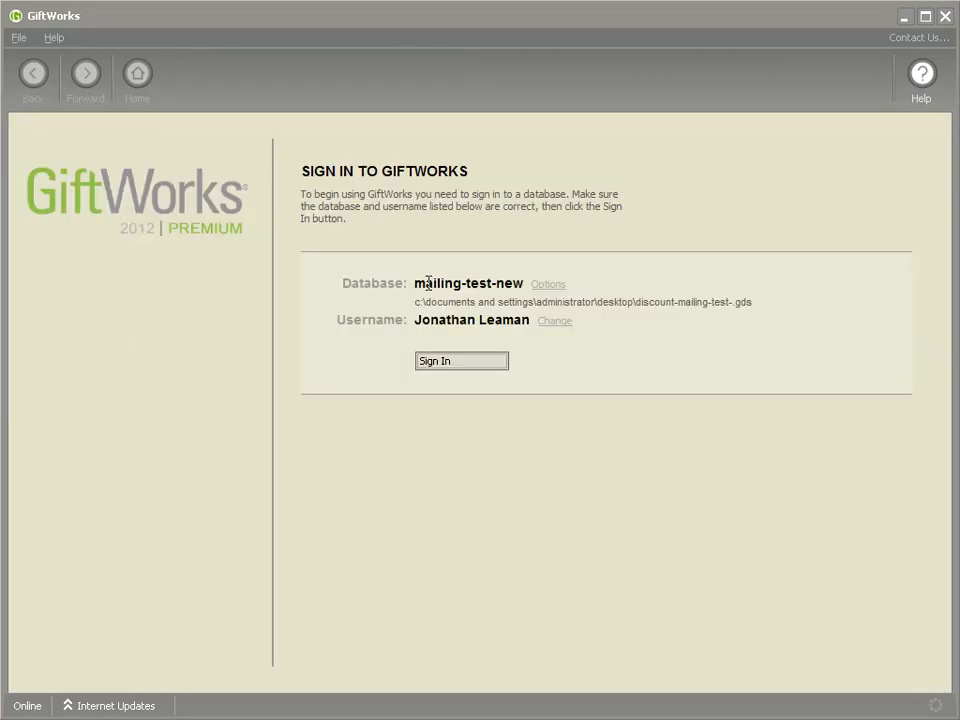
left_click(452, 364)
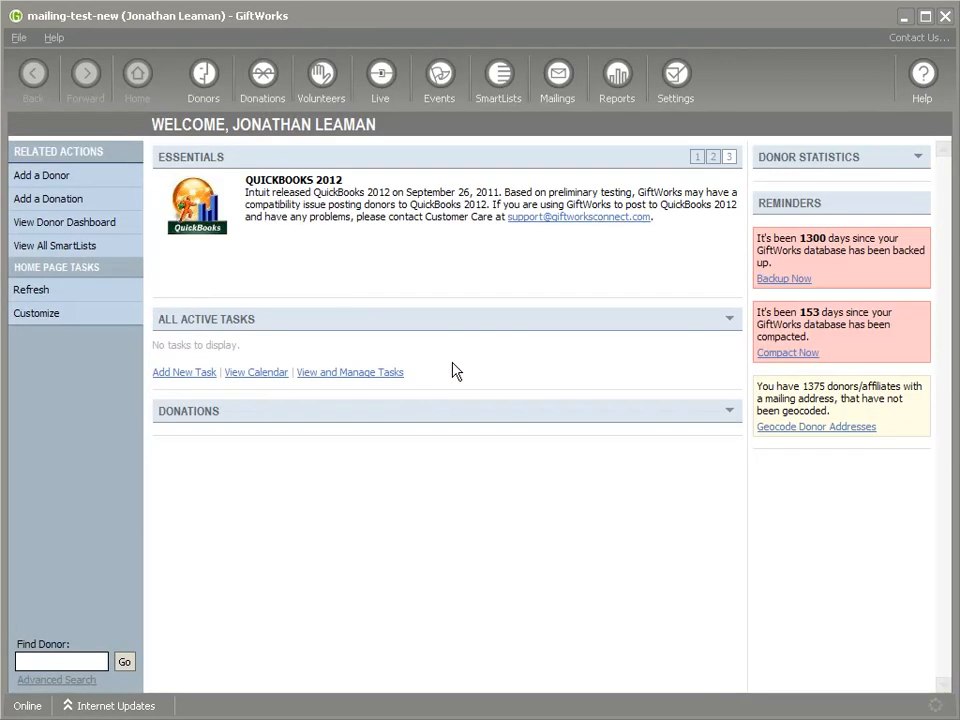
Step: Start a To a List mailing for the Premium Mailing Test list
left_click(499, 87)
left_click(562, 80)
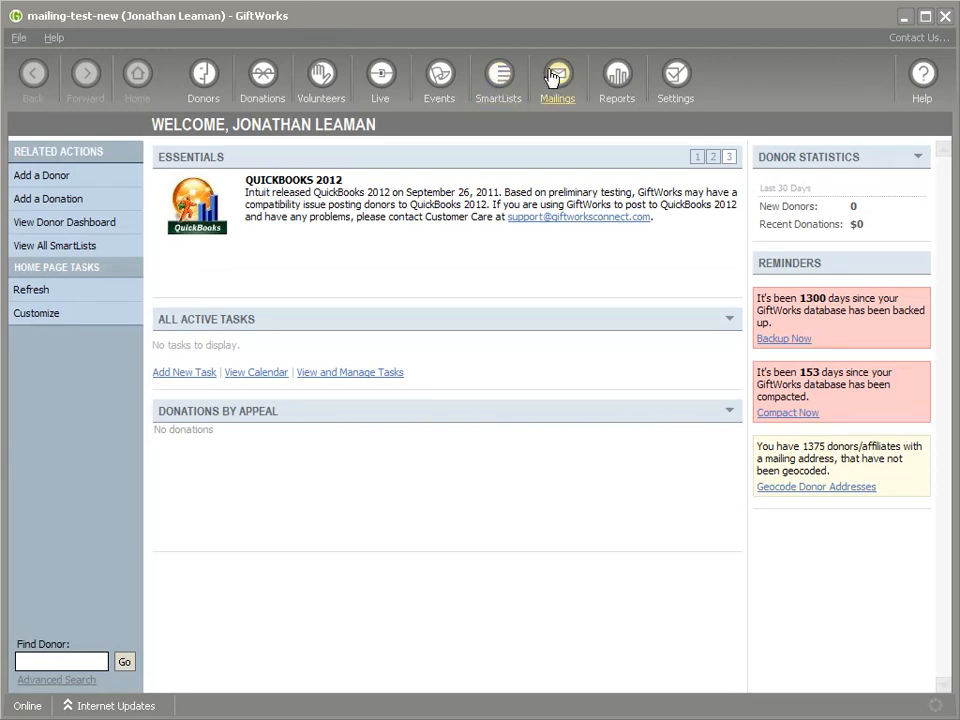
left_click(190, 250)
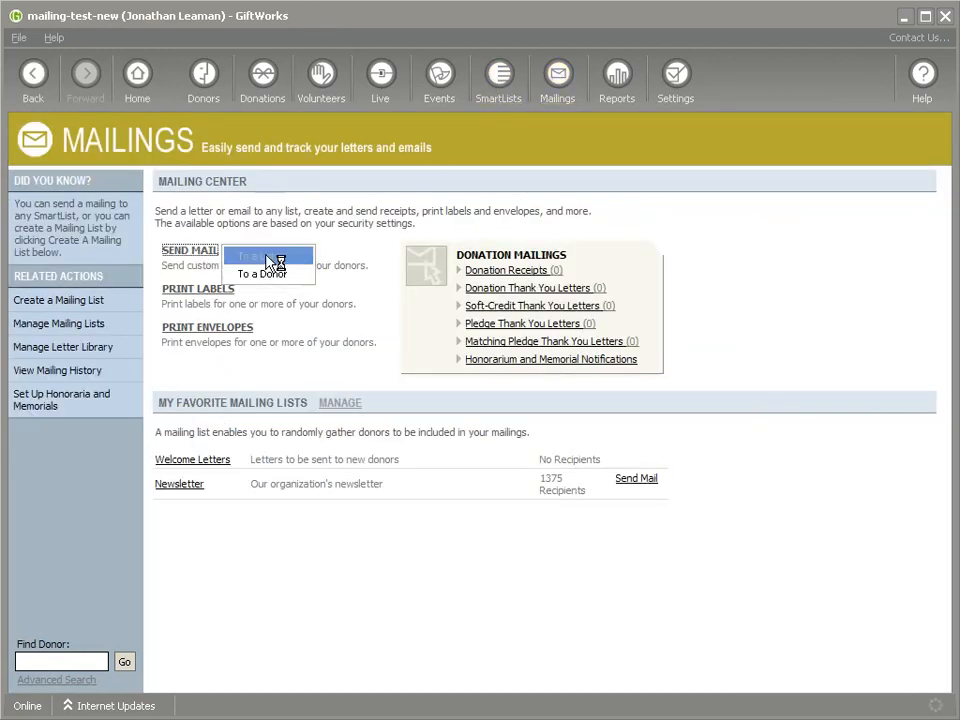
left_click(280, 252)
left_click(444, 300)
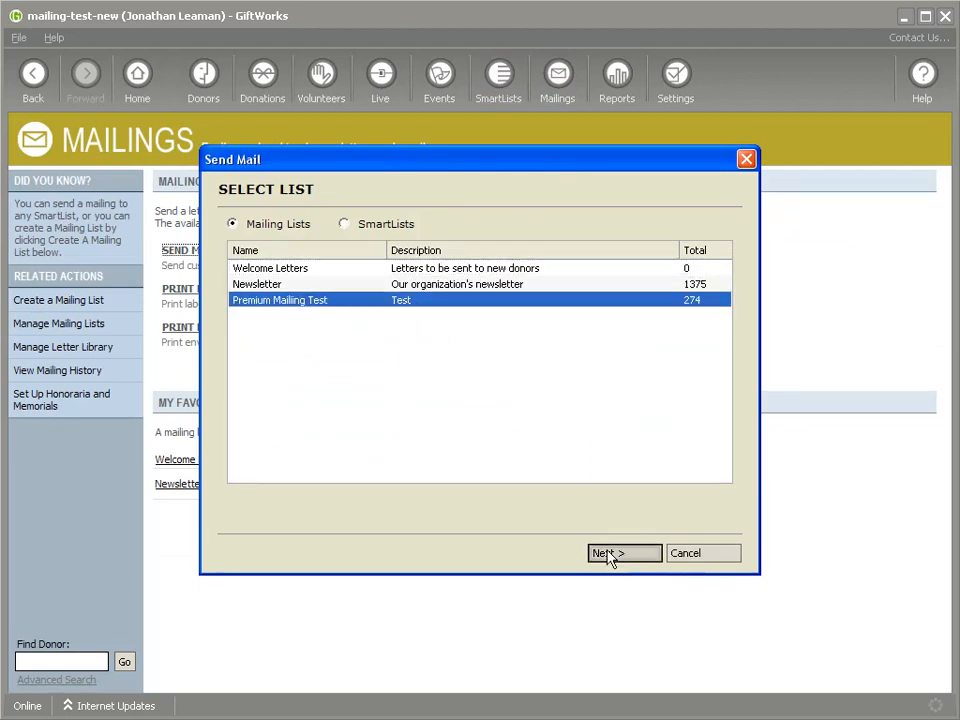
left_click(612, 556)
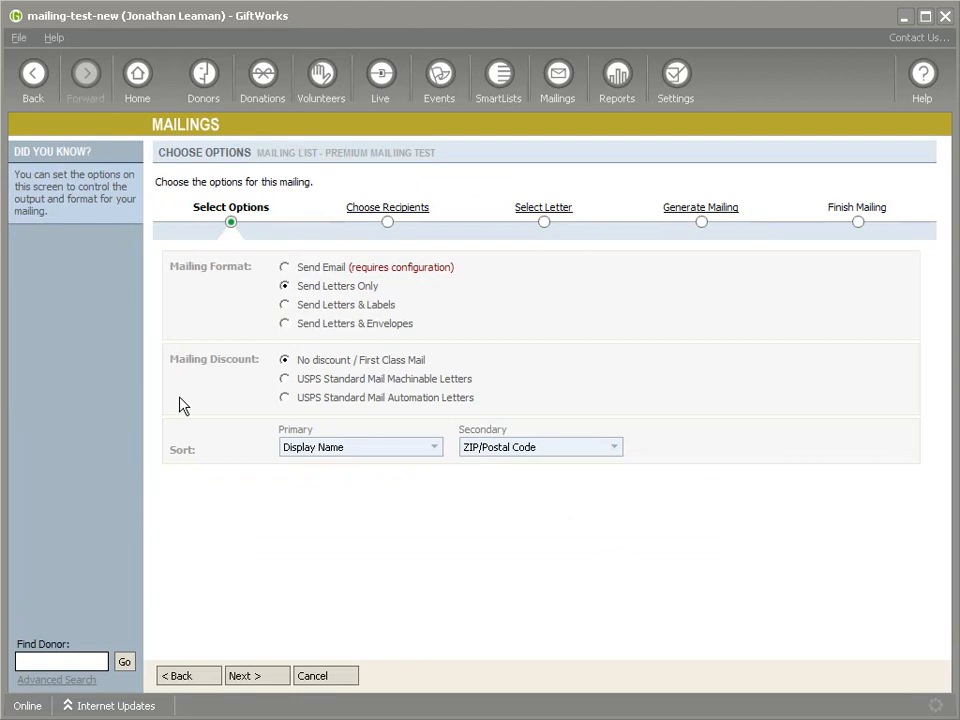
Step: Choose USPS Standard Mail Machinable Letters, confirm machinable, and set thickness to 0.07 inches
left_click(285, 379)
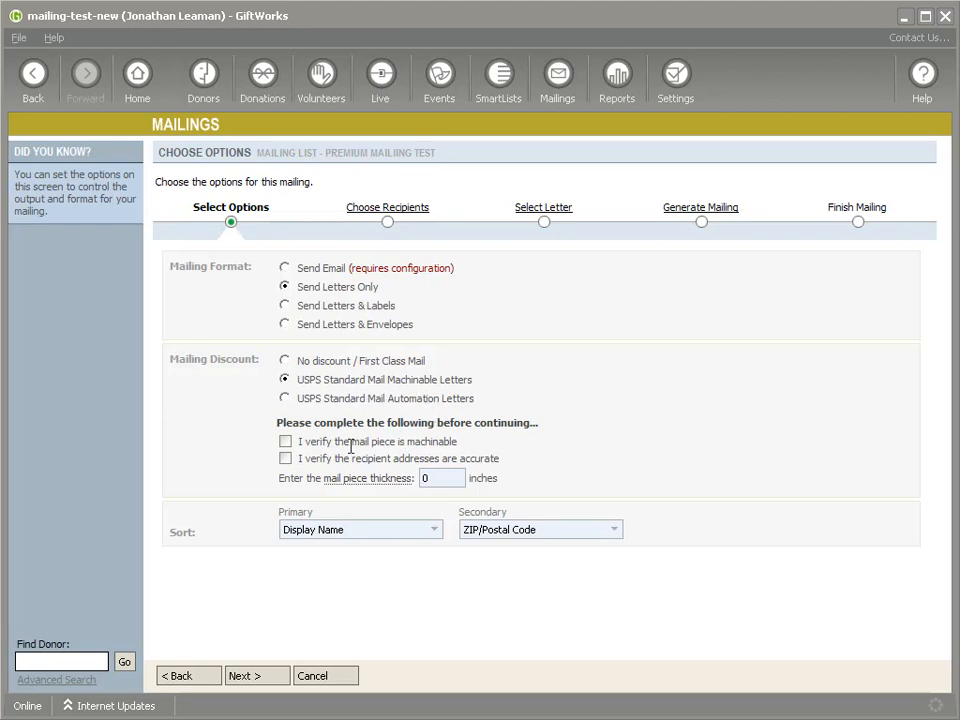
left_click(285, 441)
mouse_move(413, 484)
left_click(444, 478)
type(".07")
left_click(362, 210)
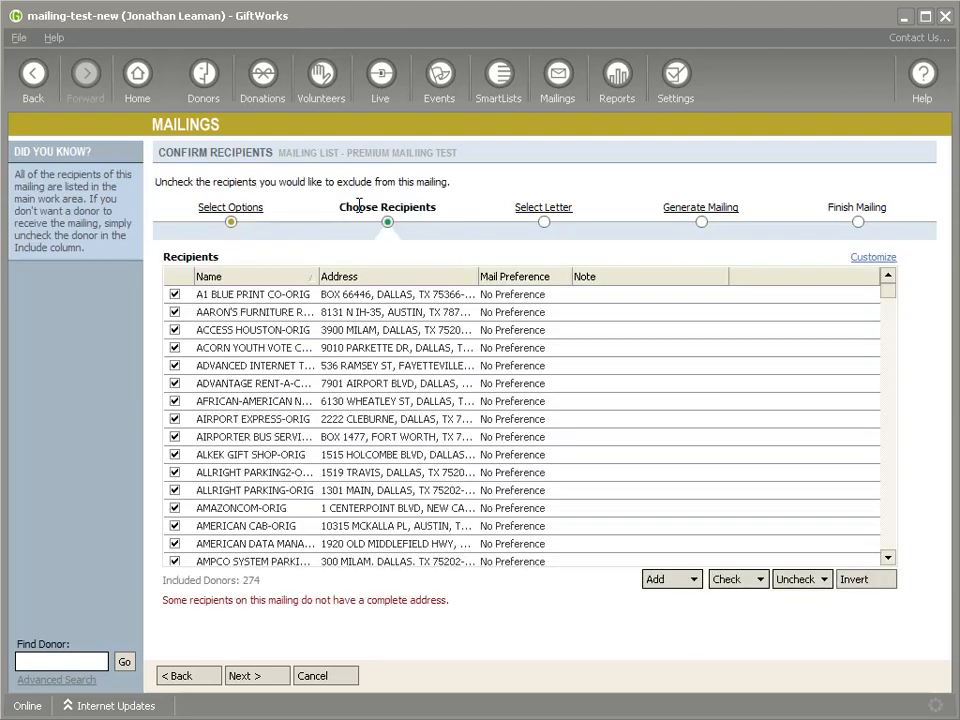
Step: Exclude invalid-address recipients, leaving 273, and pick the Solicit Business Support Letter
left_click(797, 580)
left_click(782, 617)
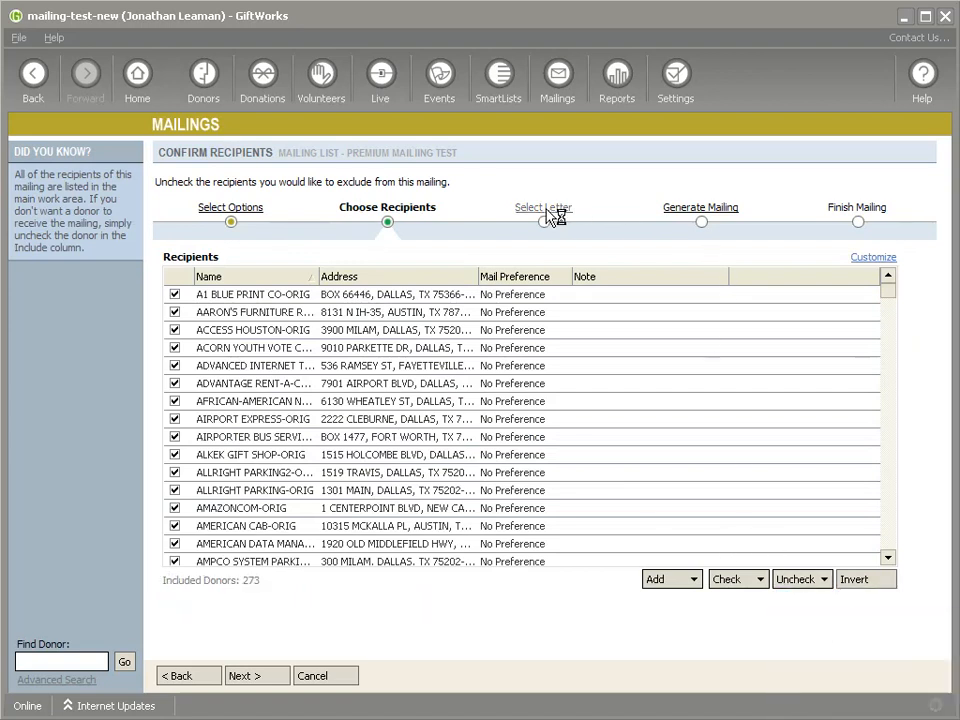
left_click(549, 218)
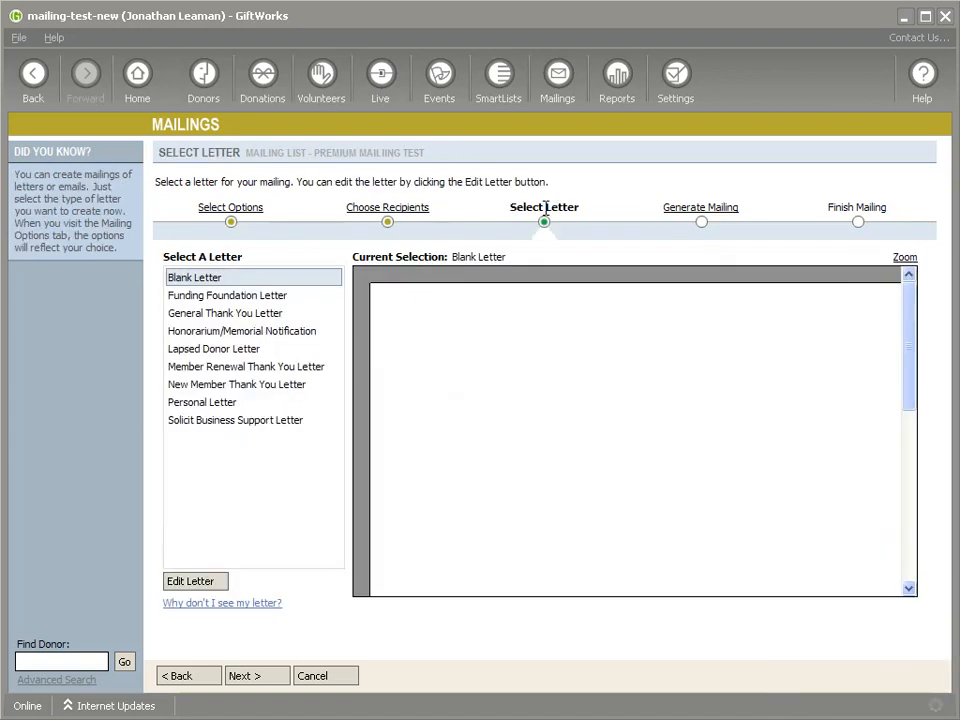
left_click(216, 314)
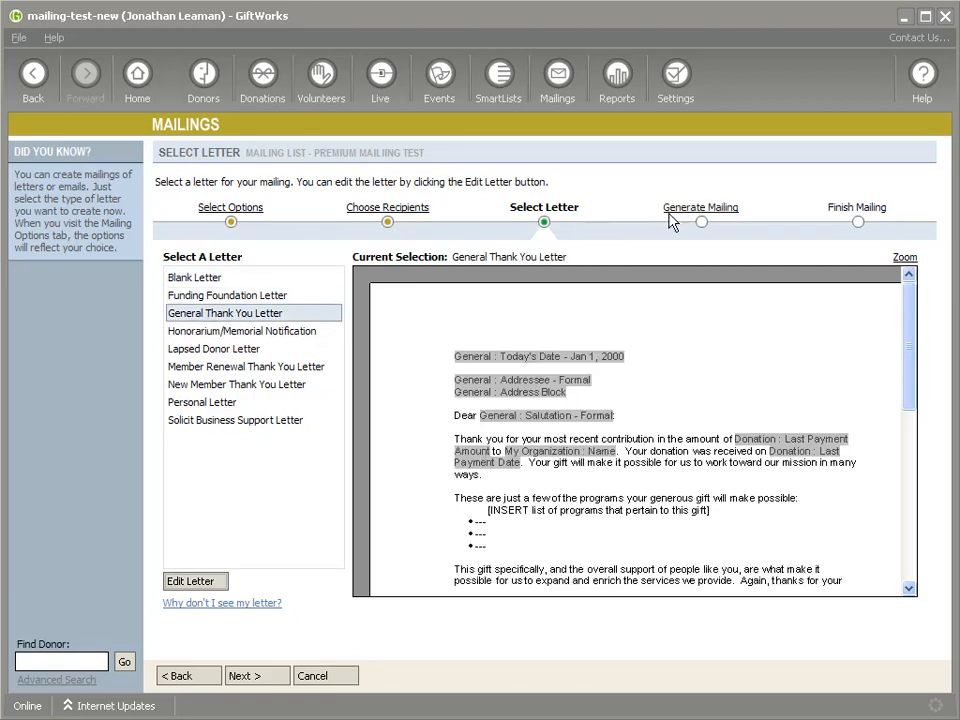
left_click(230, 421)
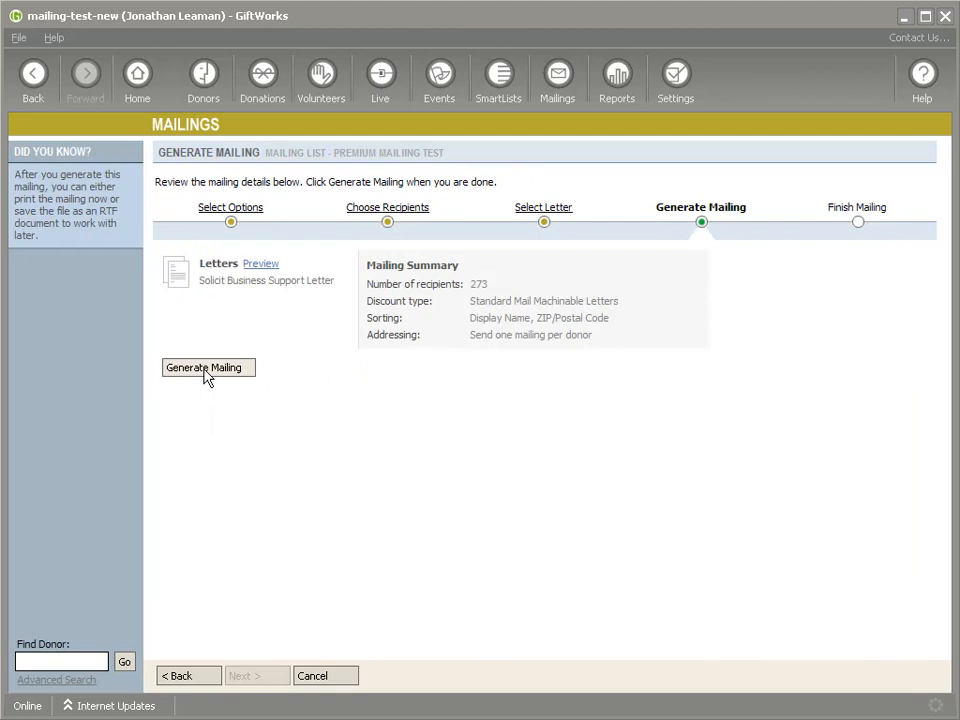
Step: Generate the mailing letters and advance to Finish Mailing, showing 273 pieces in four trays
left_click(207, 368)
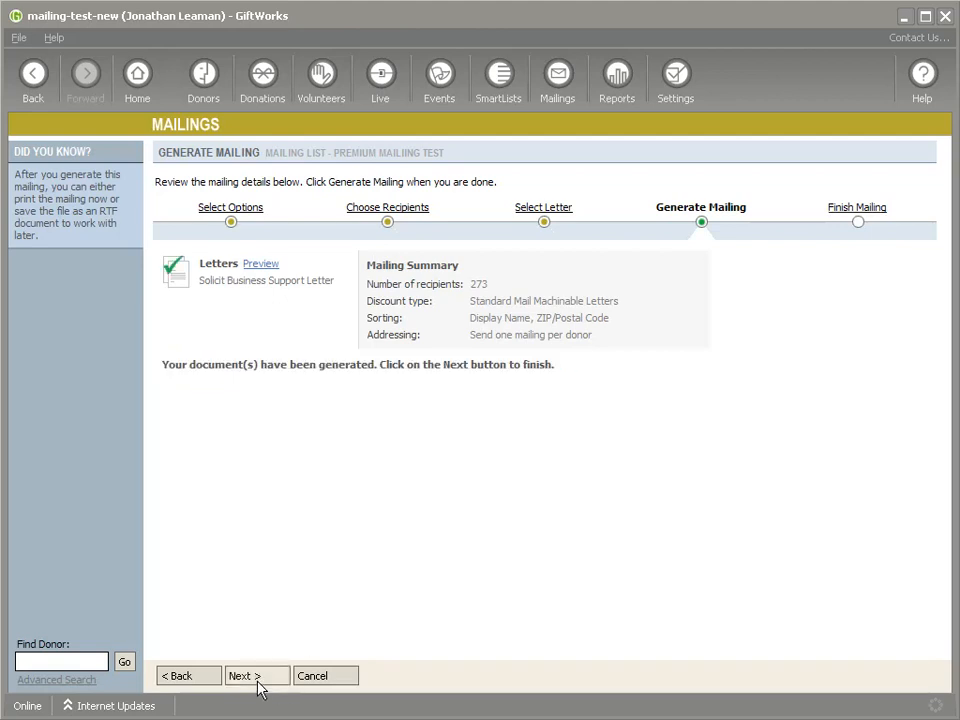
key("Return")
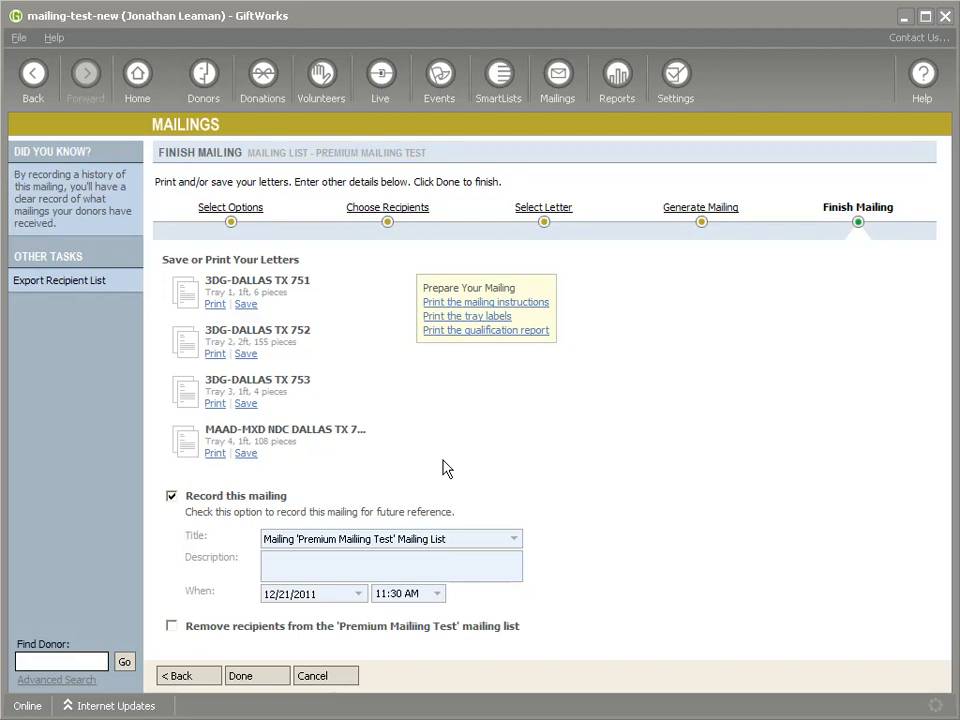
Step: Go to Home and confirm leaving the unfinished mailing without recording it
left_click(137, 78)
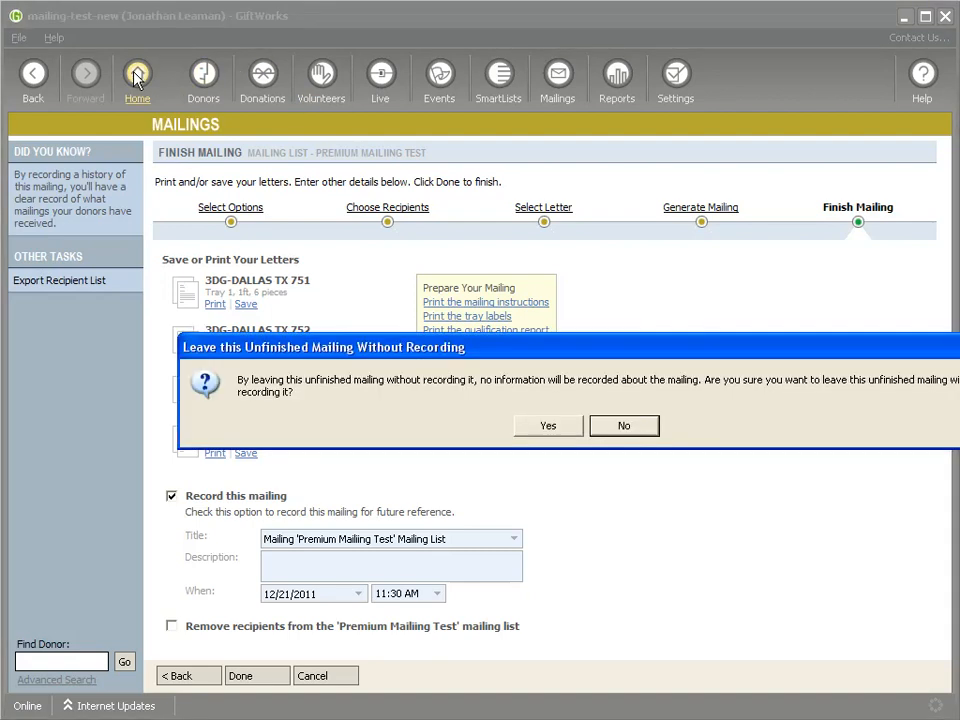
left_click(551, 428)
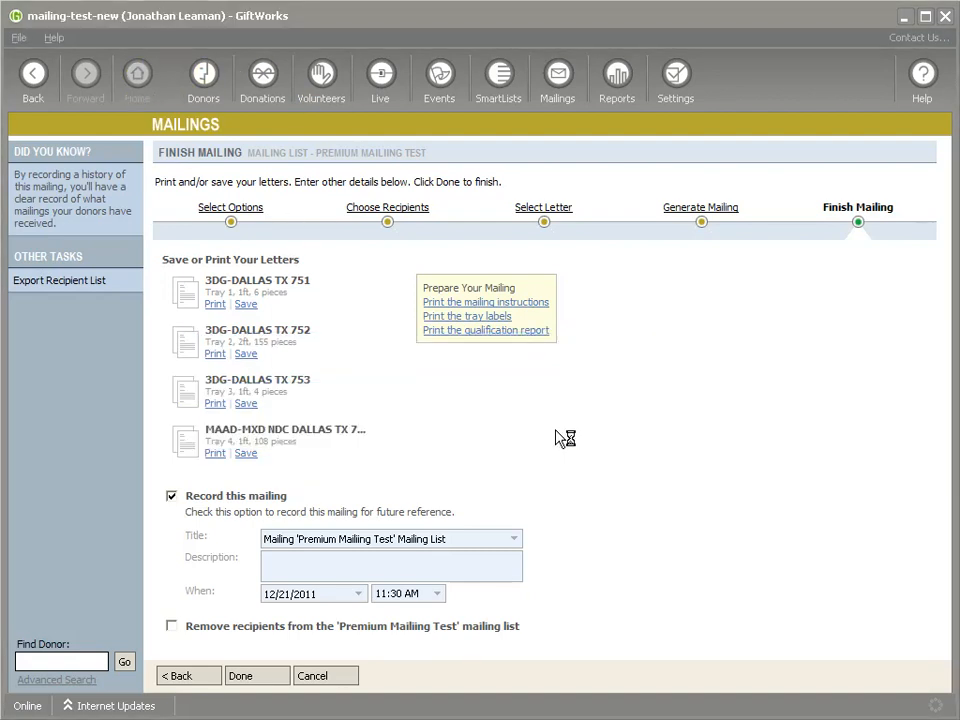